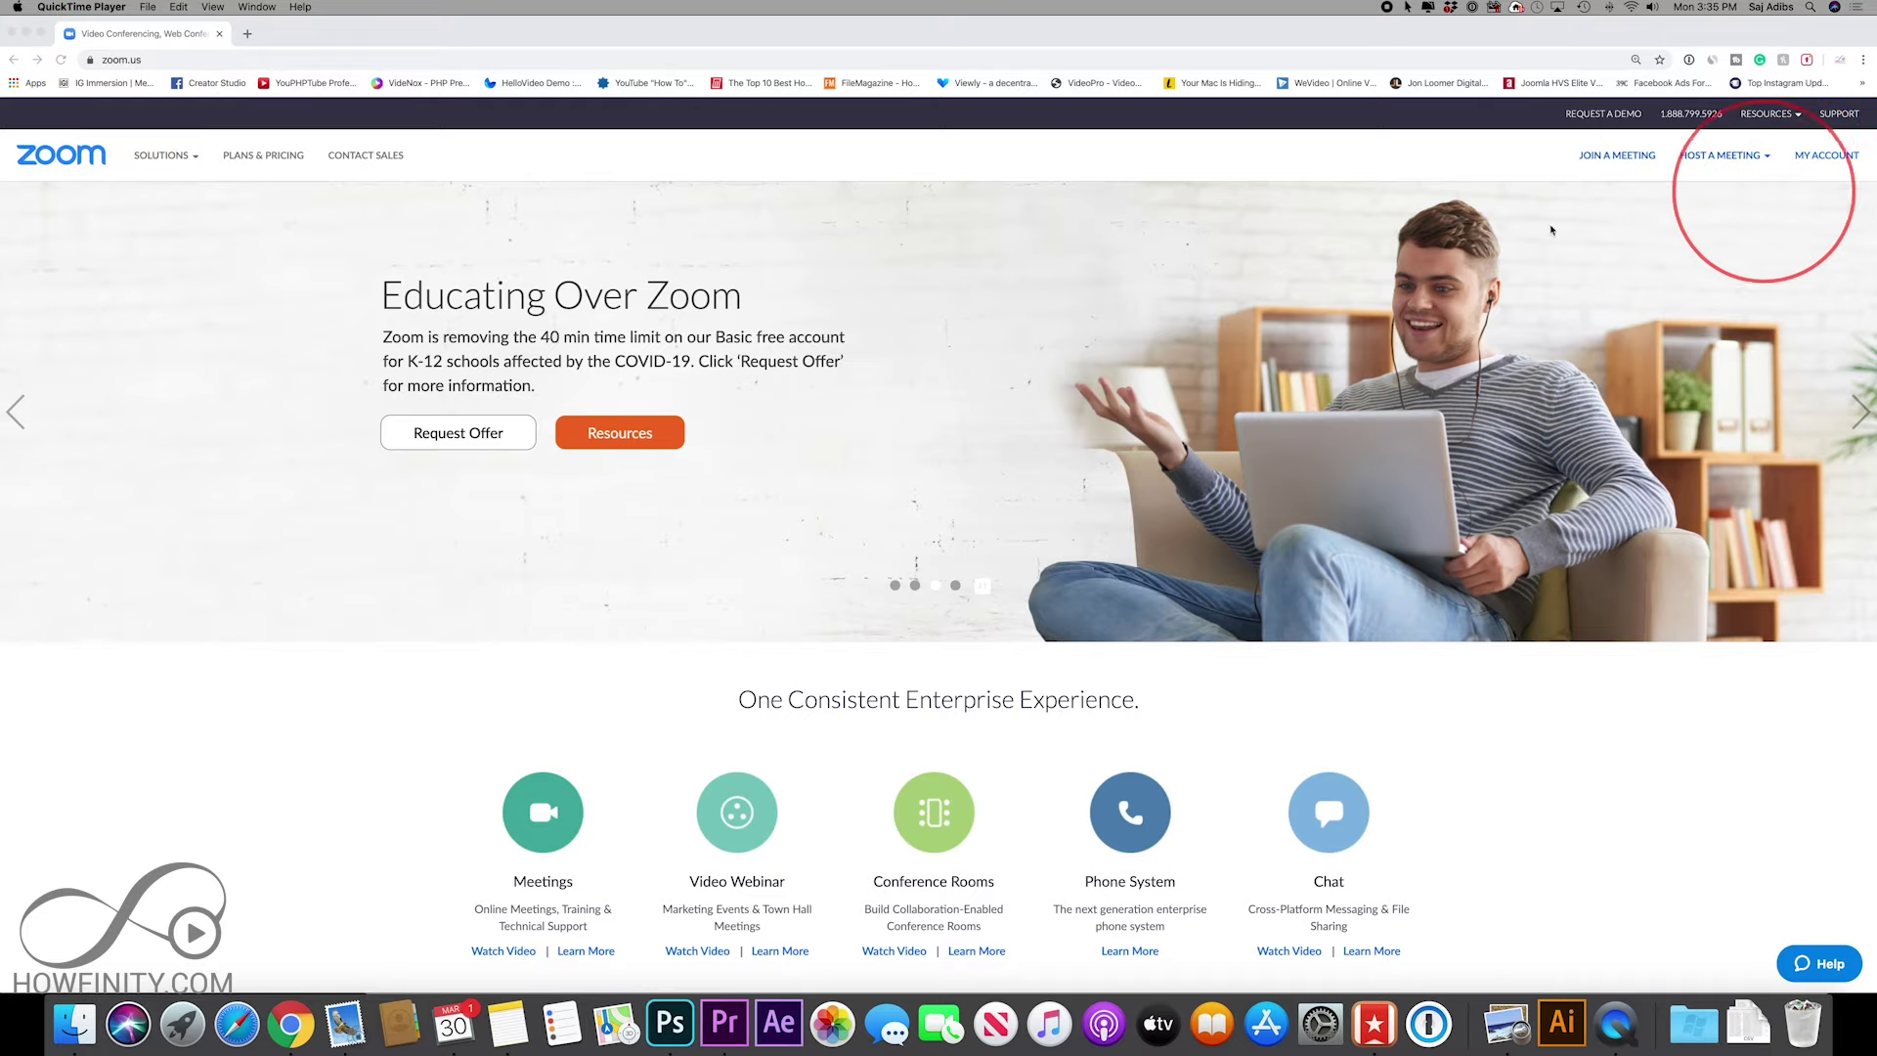
- Open the account's meeting settings and go to the In Meeting (Advanced) section
click(19, 423)
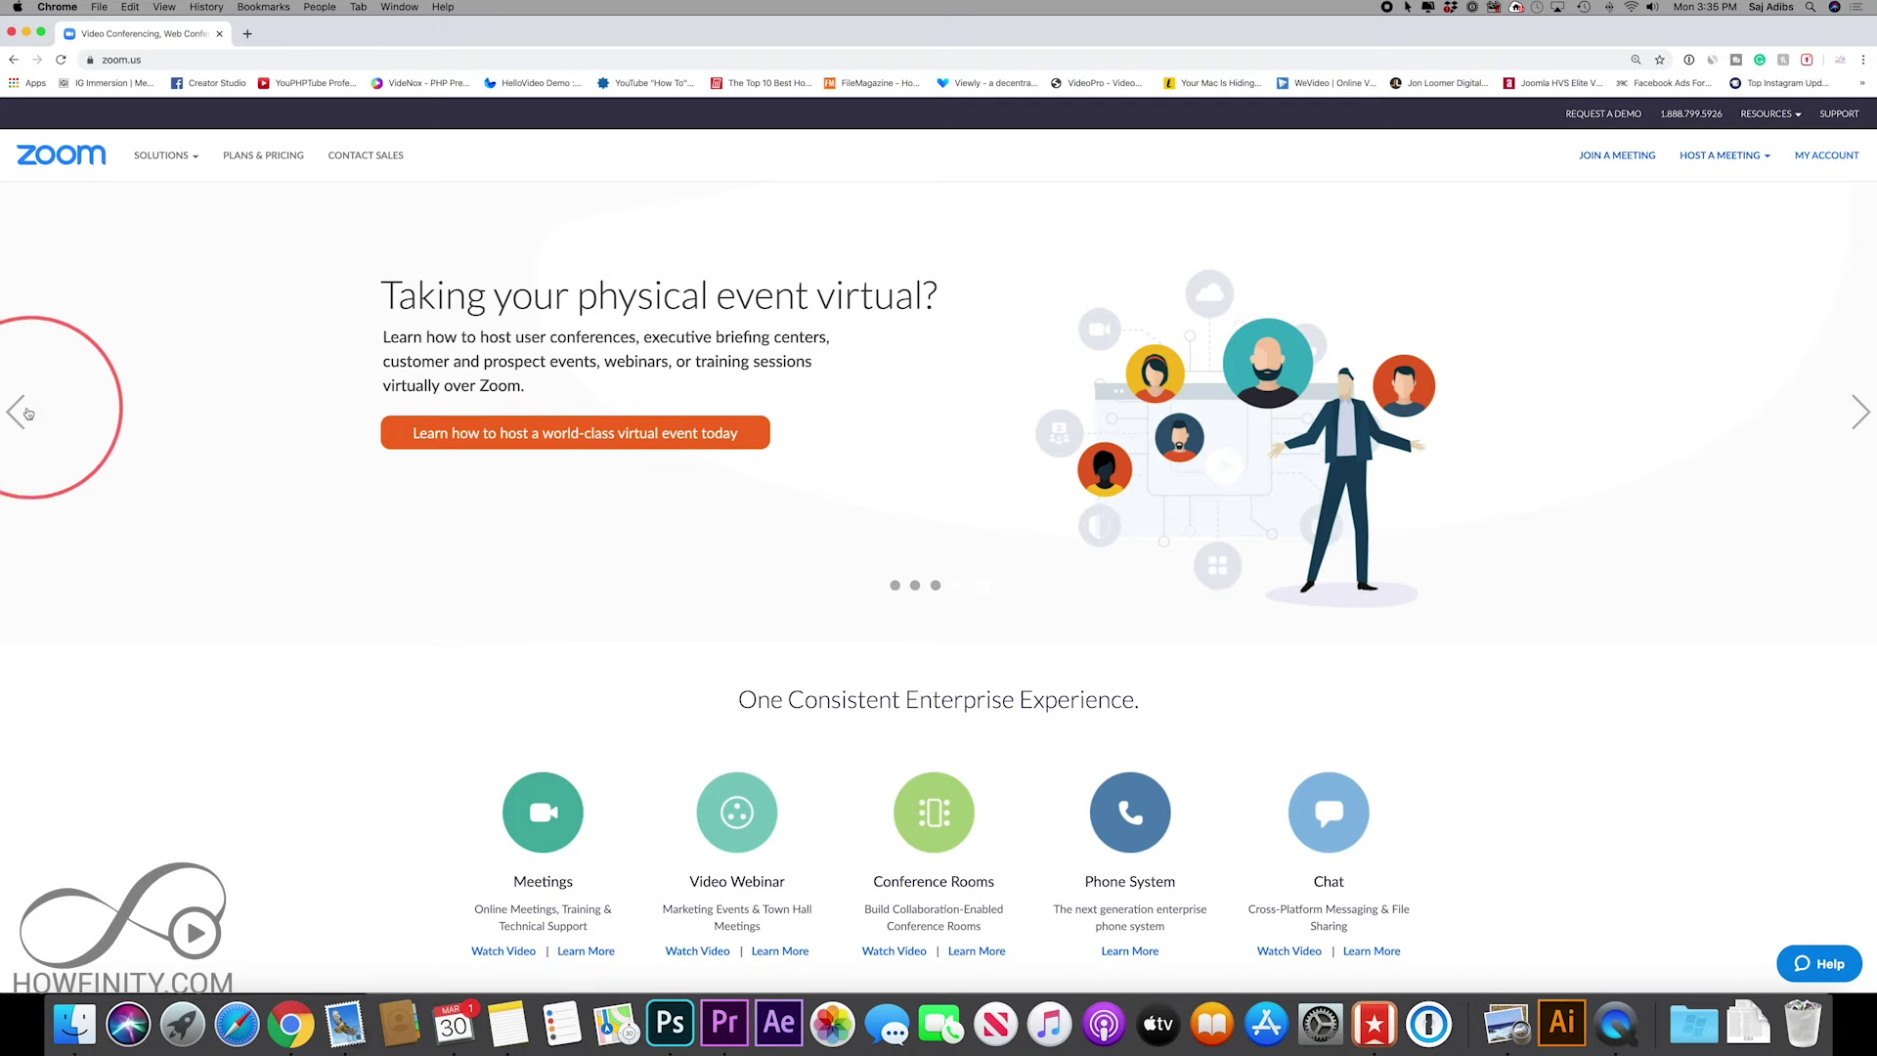
click(28, 413)
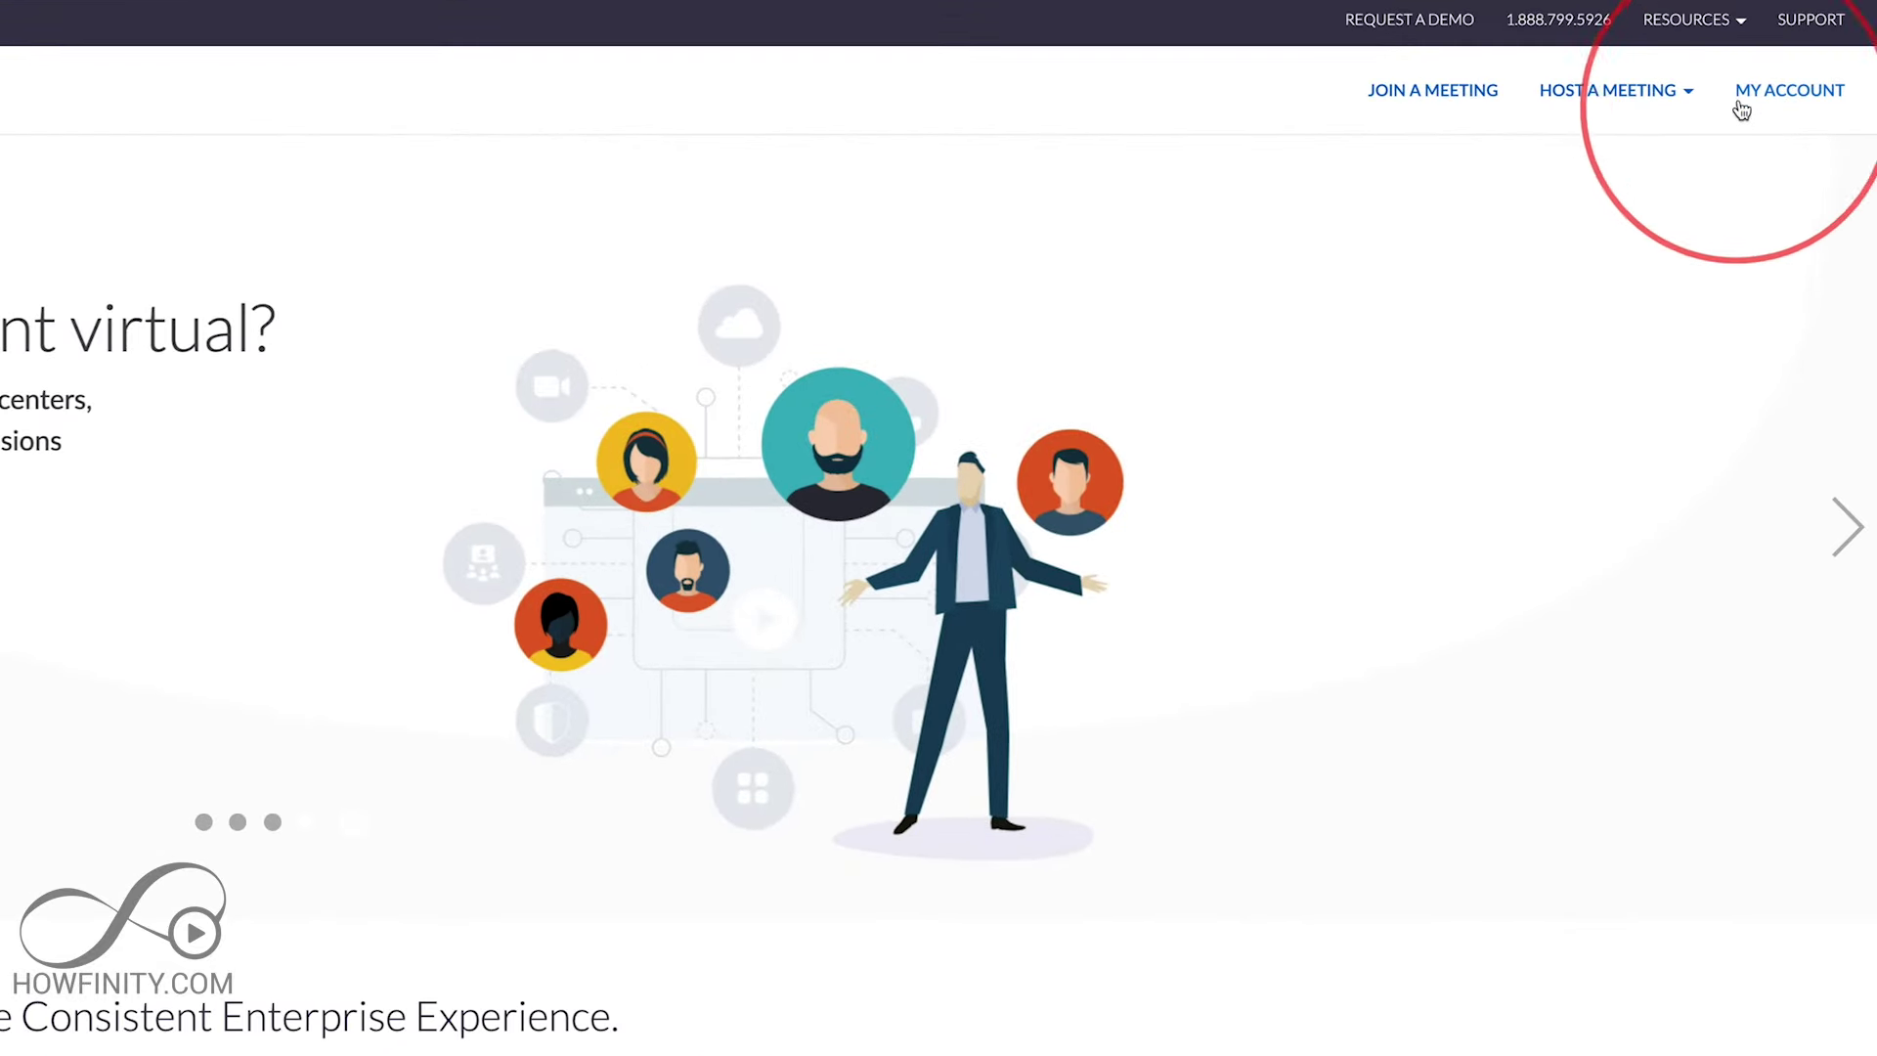
click(1753, 102)
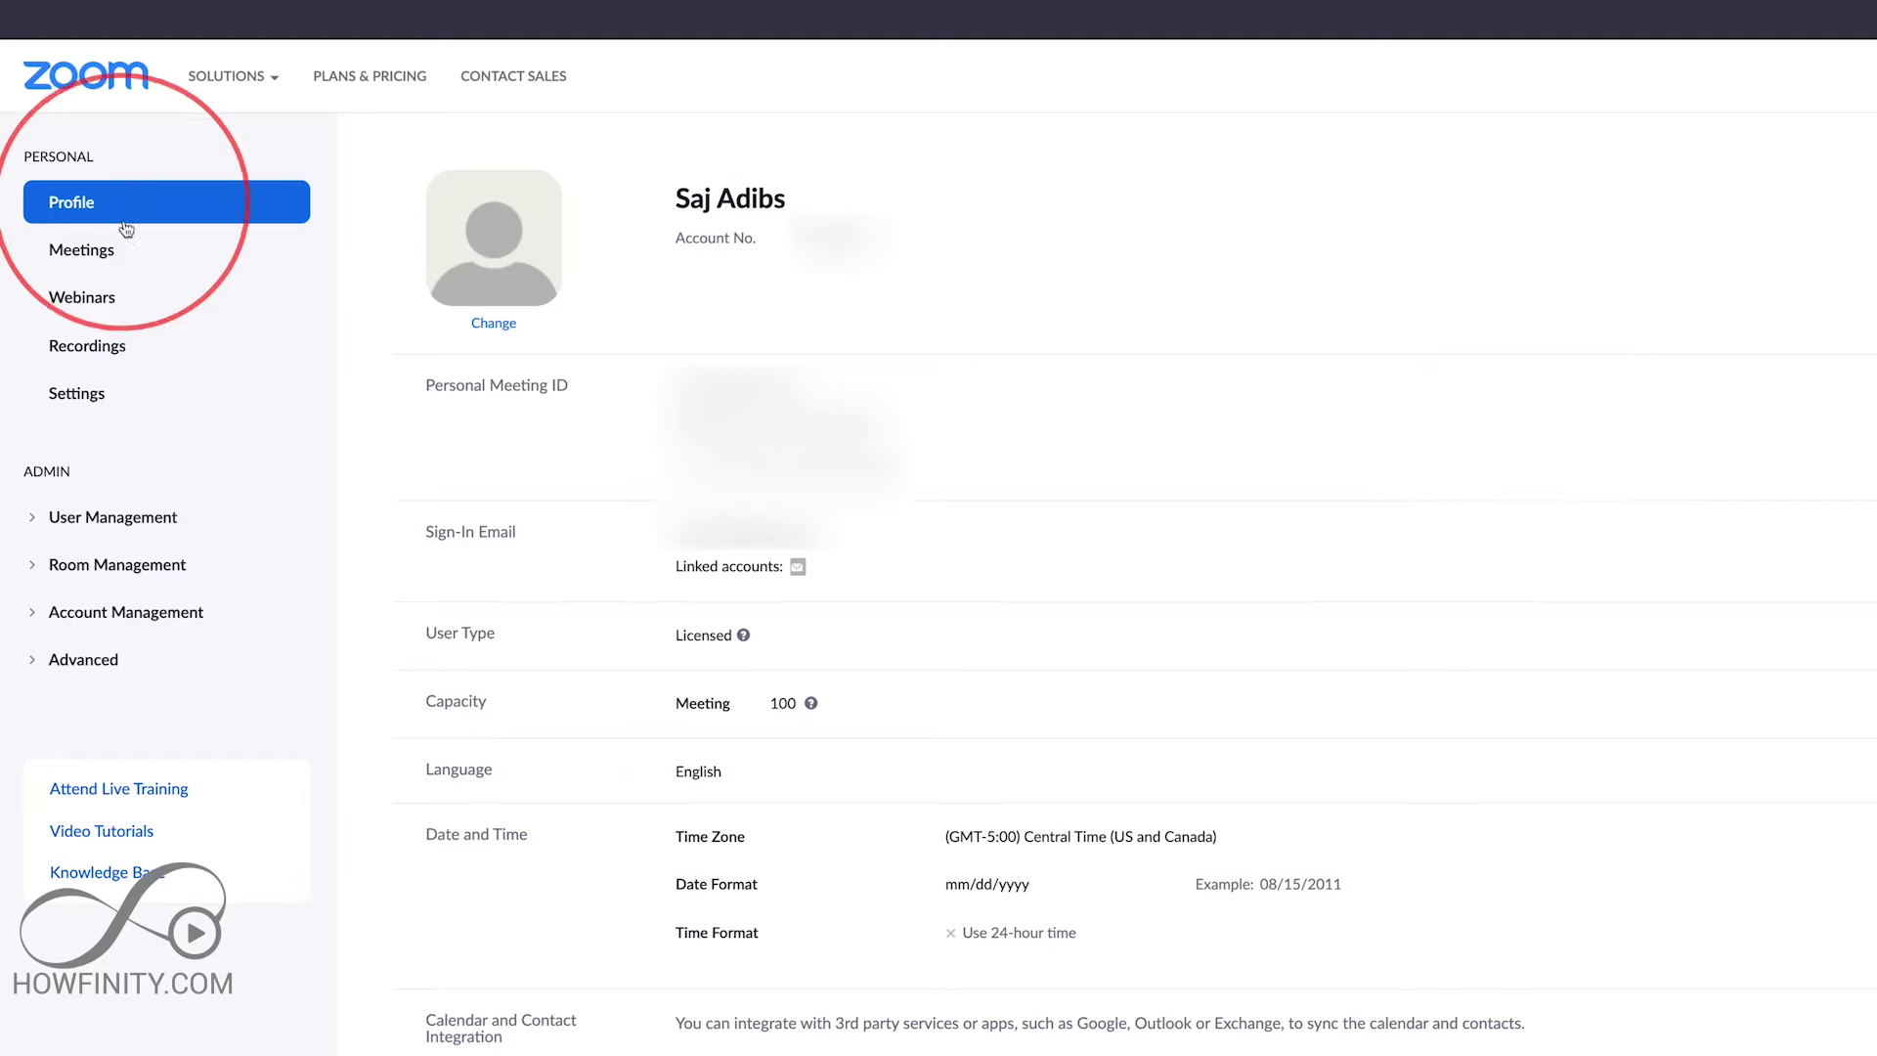
click(86, 397)
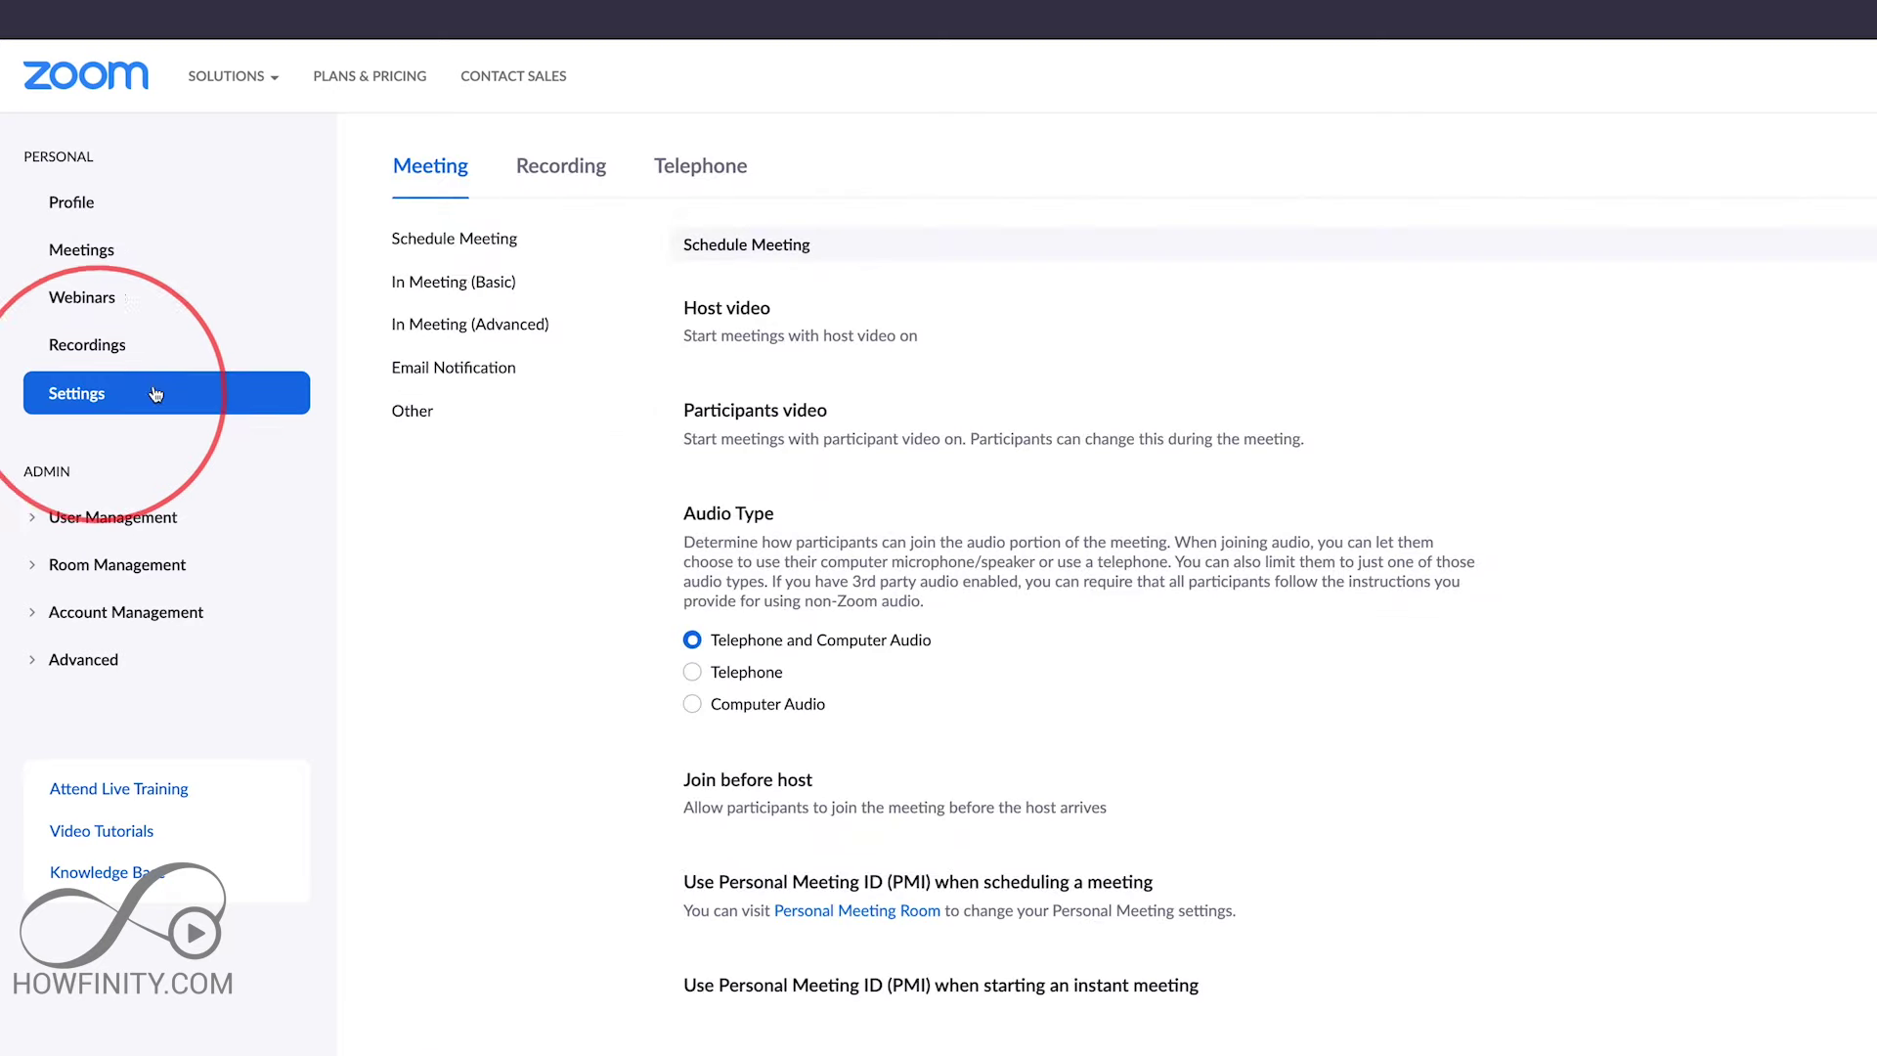
click(510, 333)
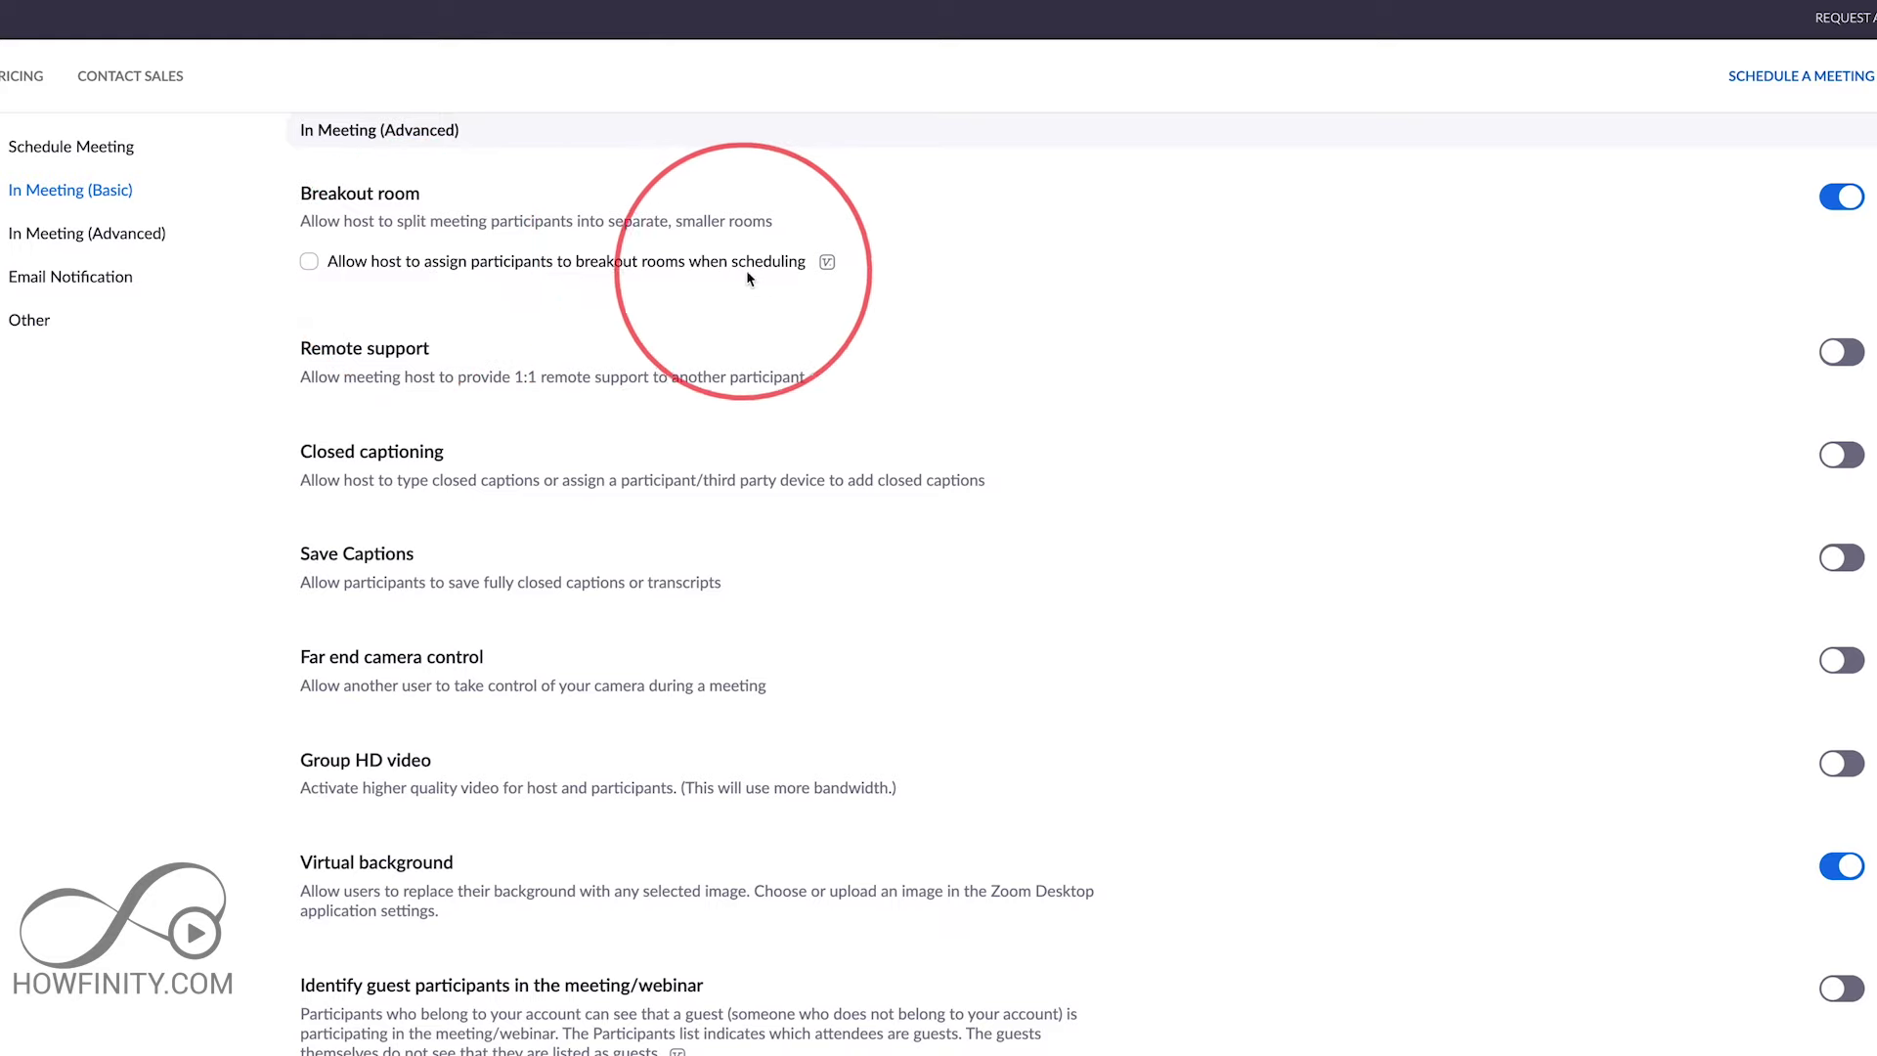
- Allow the host to assign participants to breakout rooms when scheduling and save the setting
mouse_move(826, 264)
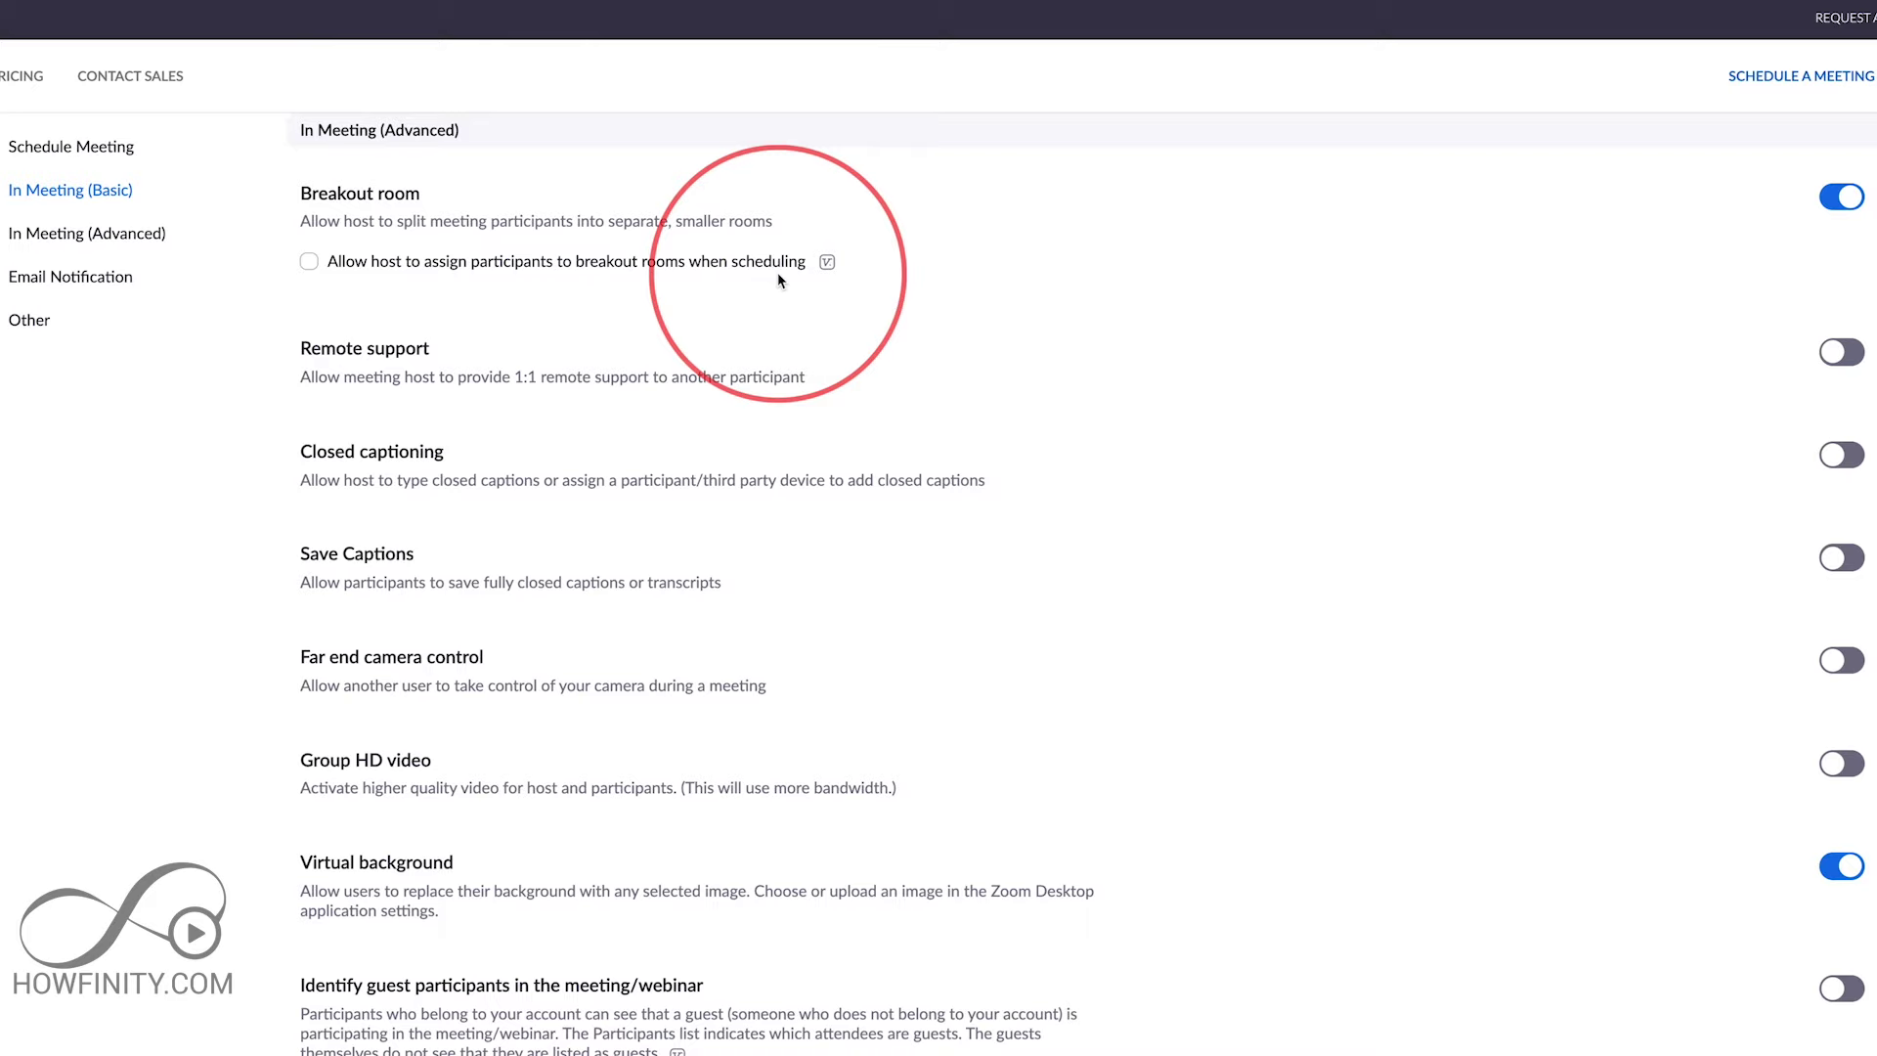
click(309, 262)
click(333, 326)
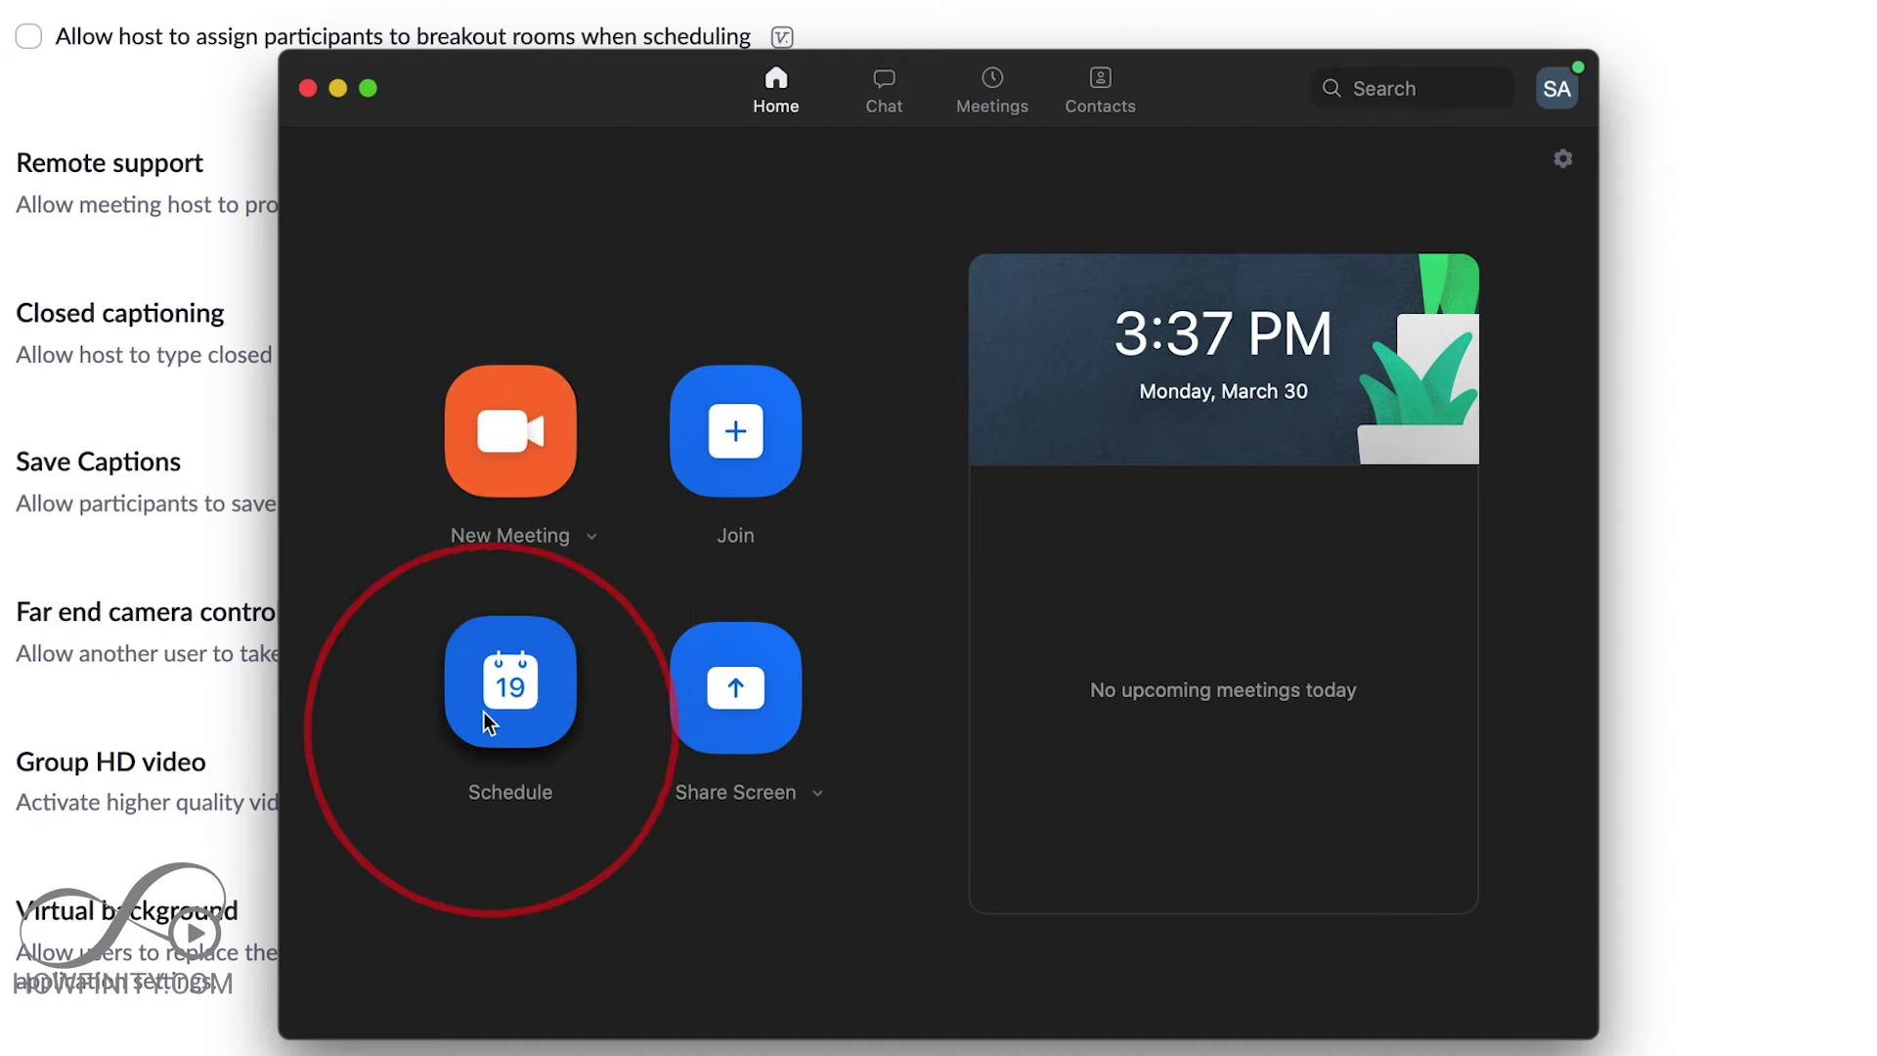
- Switch to the Zoom desktop app, start a new meeting and show the participants in Gallery View
click(525, 460)
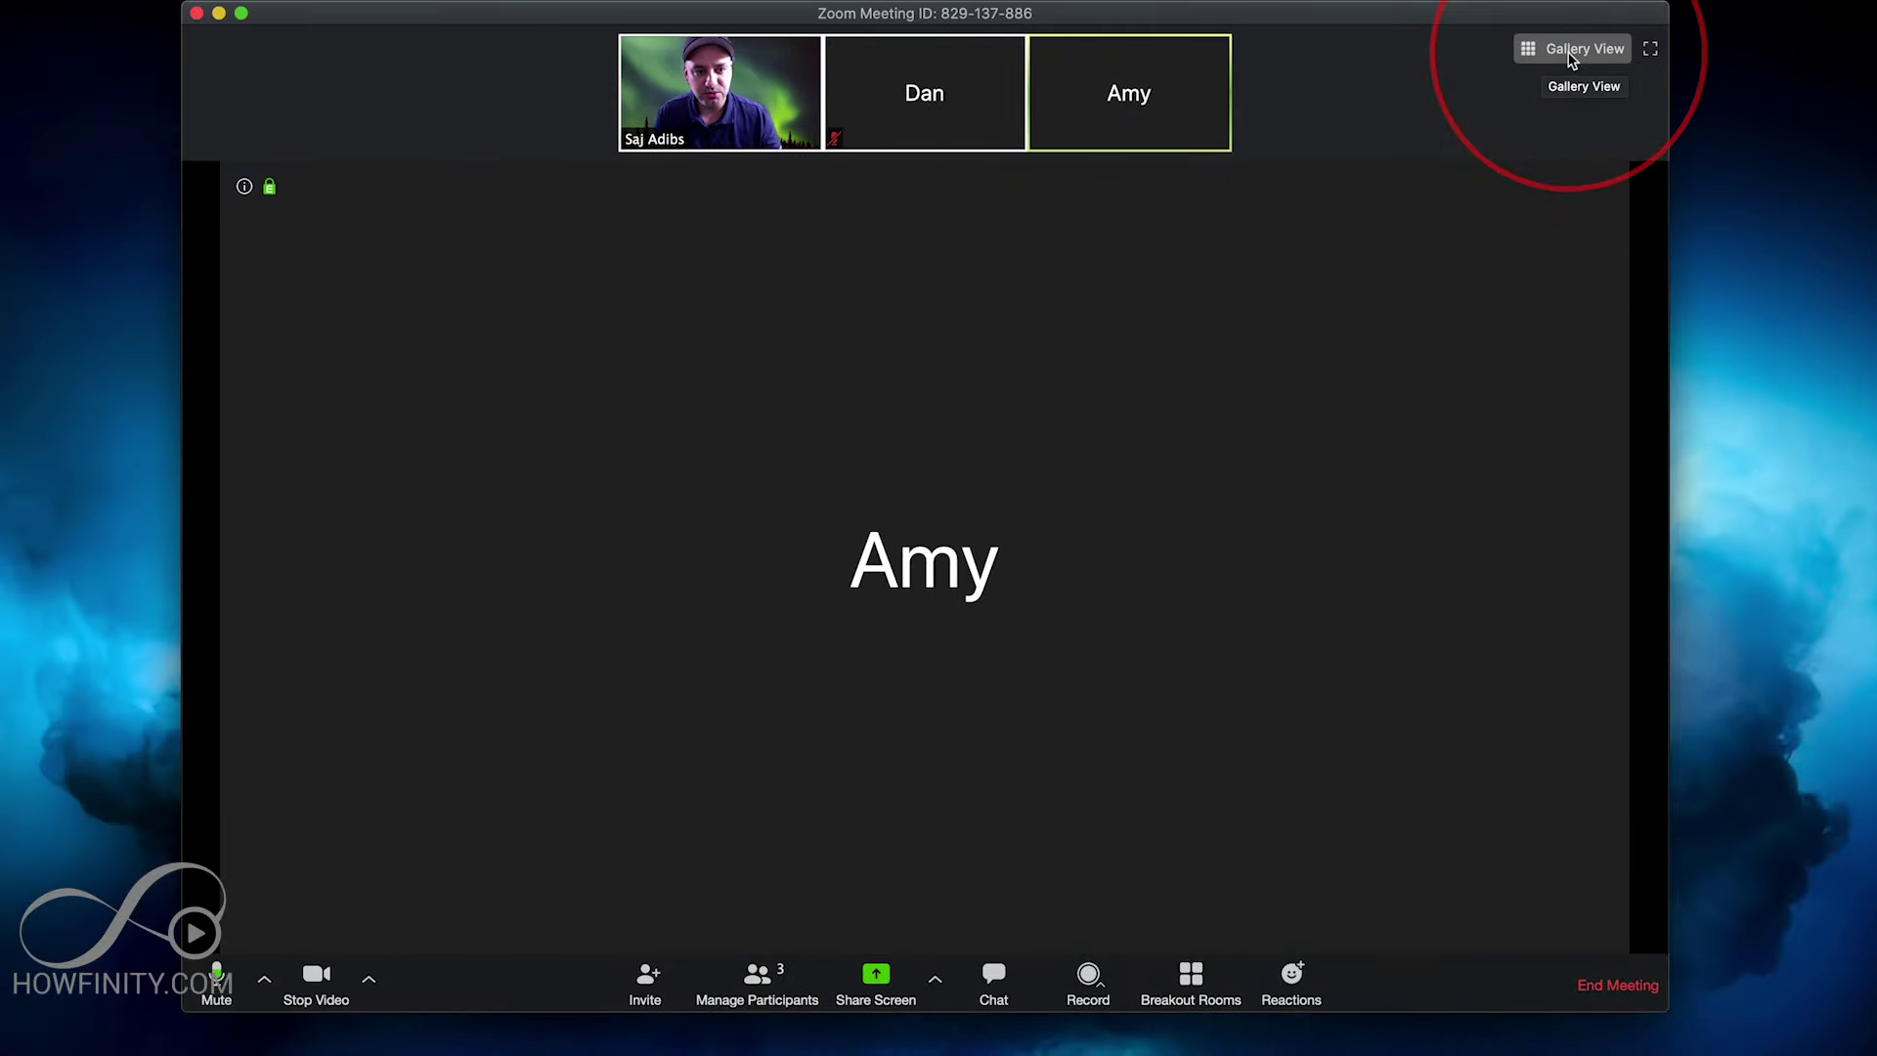
click(1571, 54)
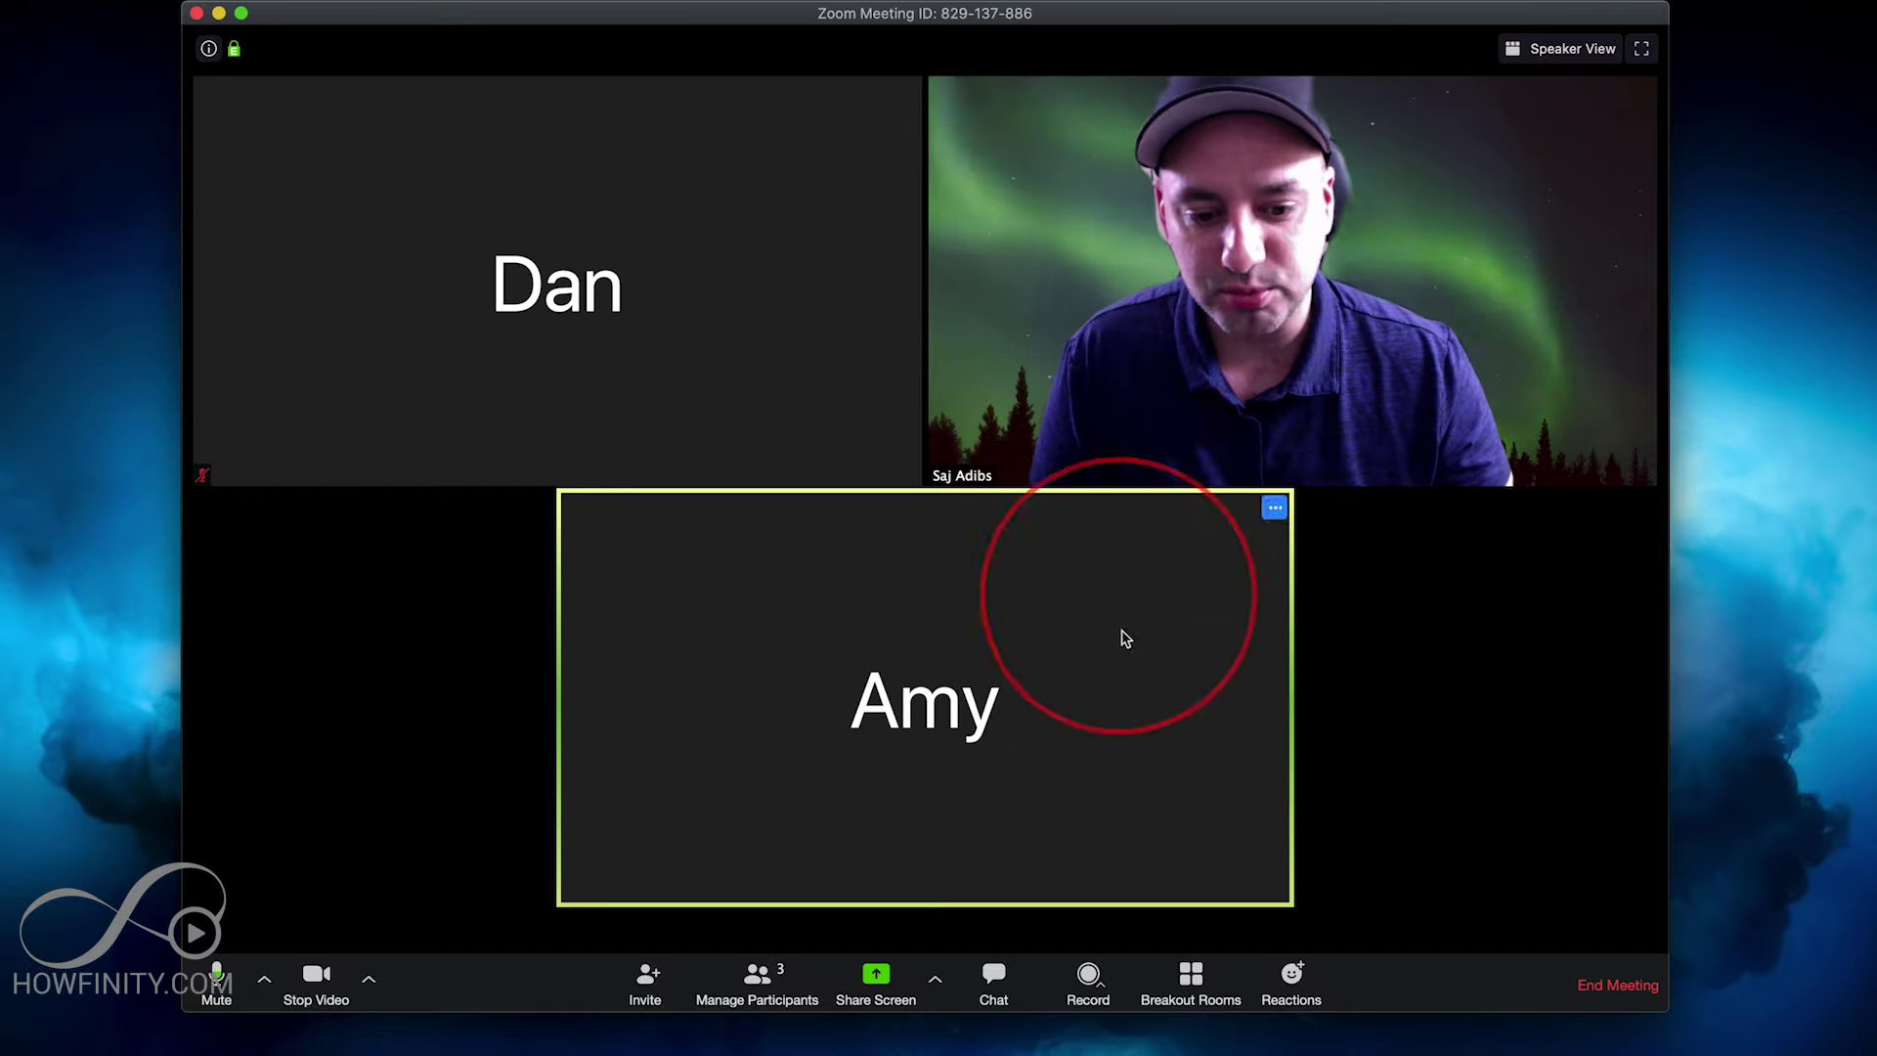
- Create 1 breakout room for the two participants with manual assignment
click(1190, 983)
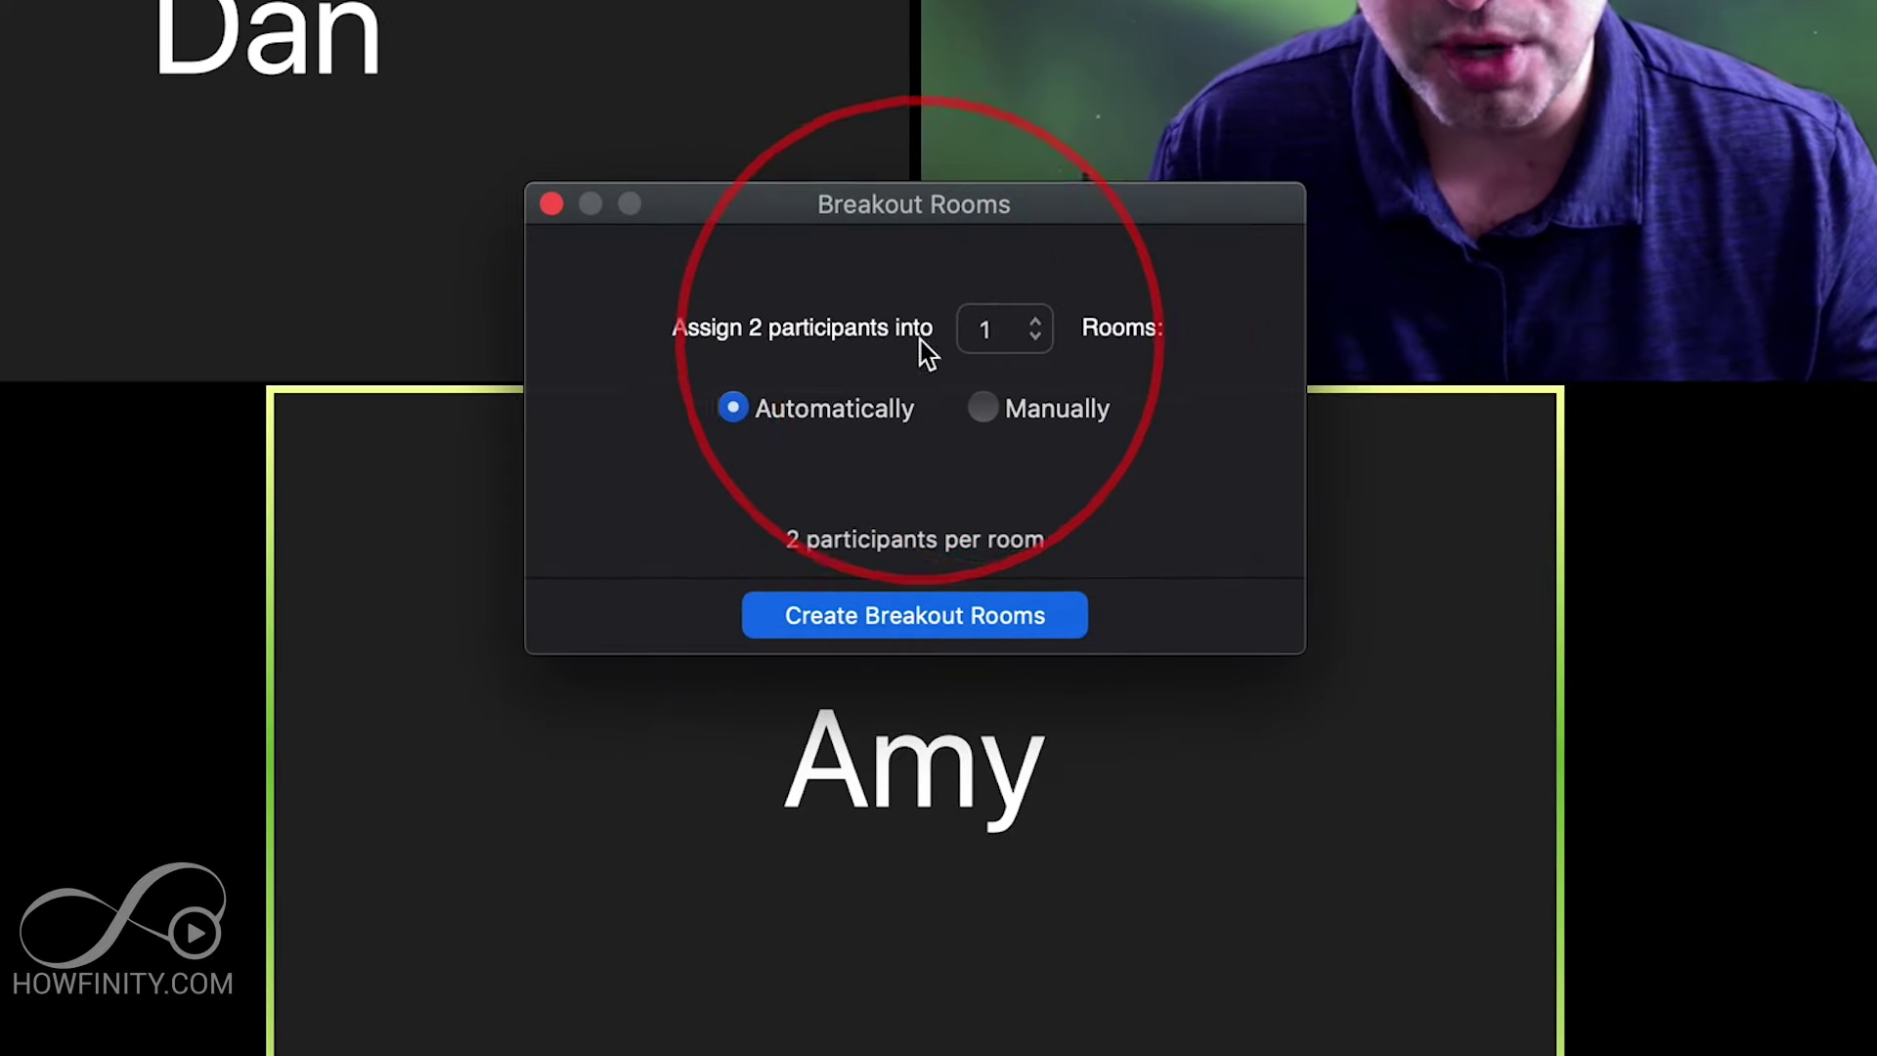
click(1036, 321)
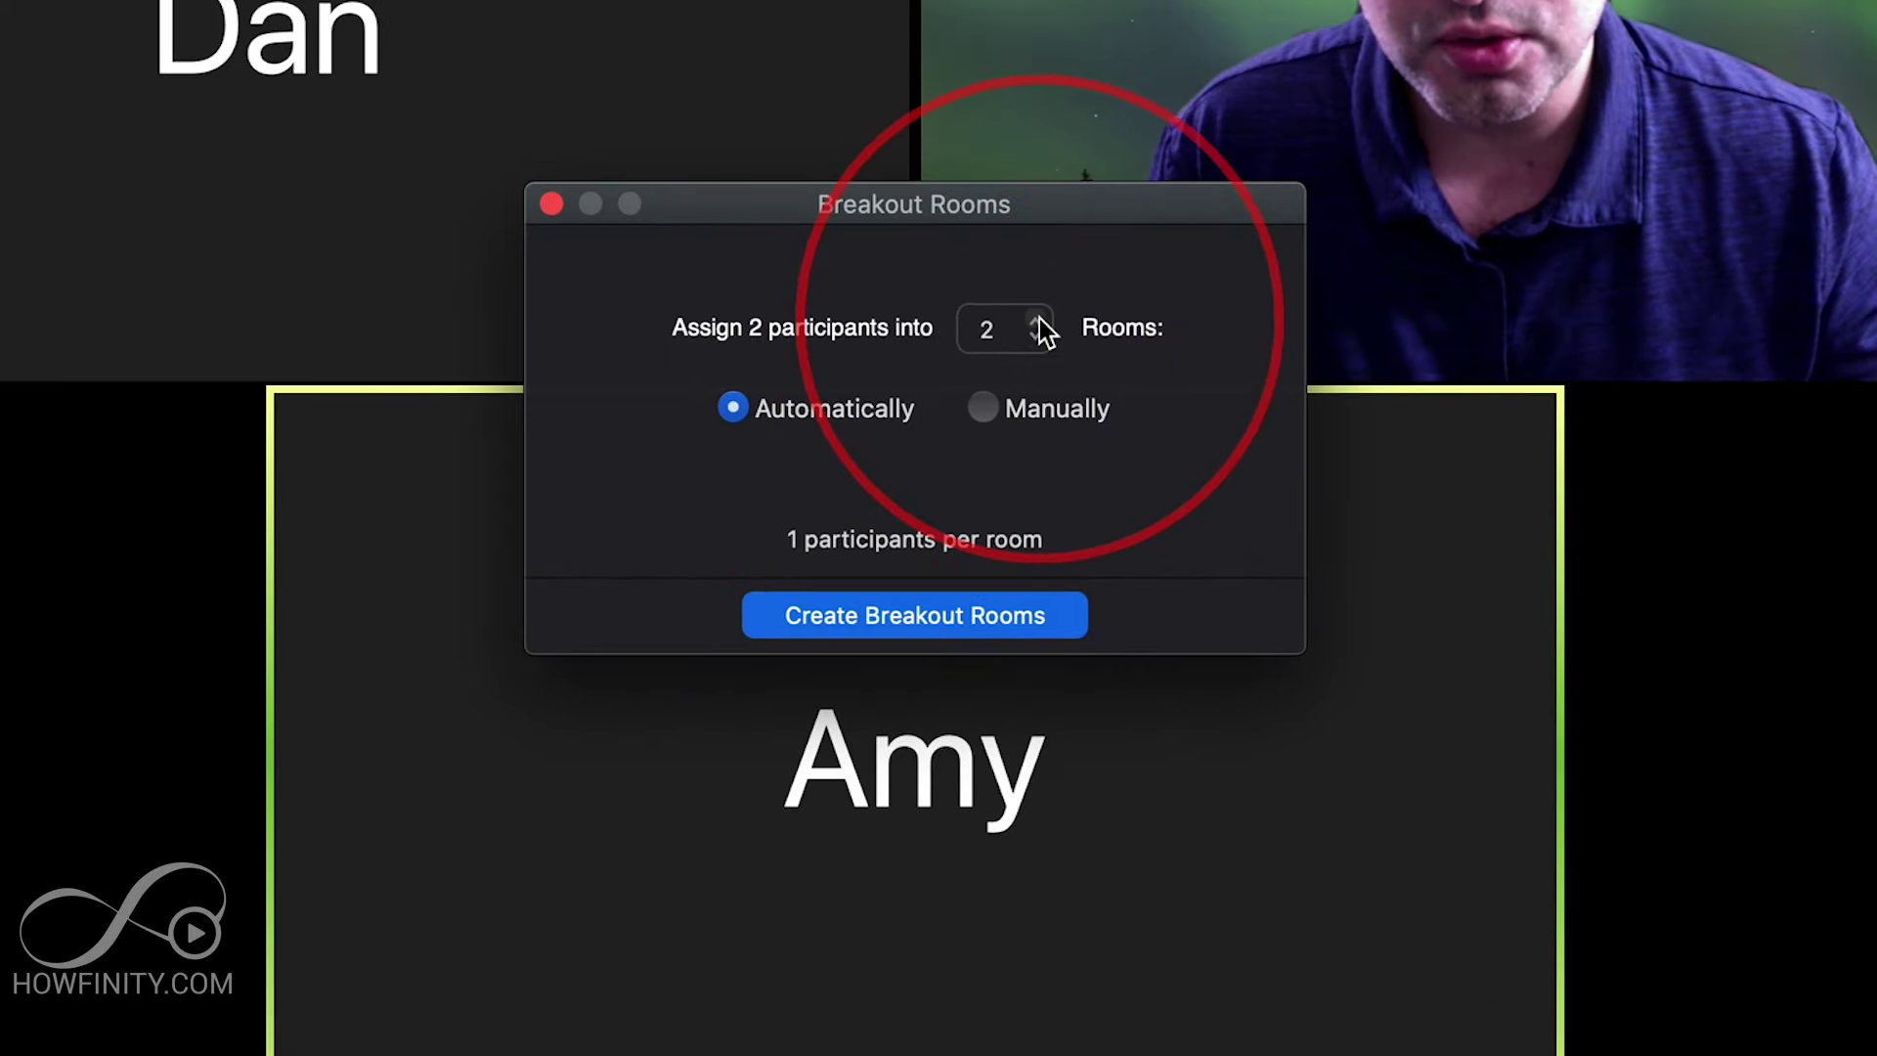
click(1036, 336)
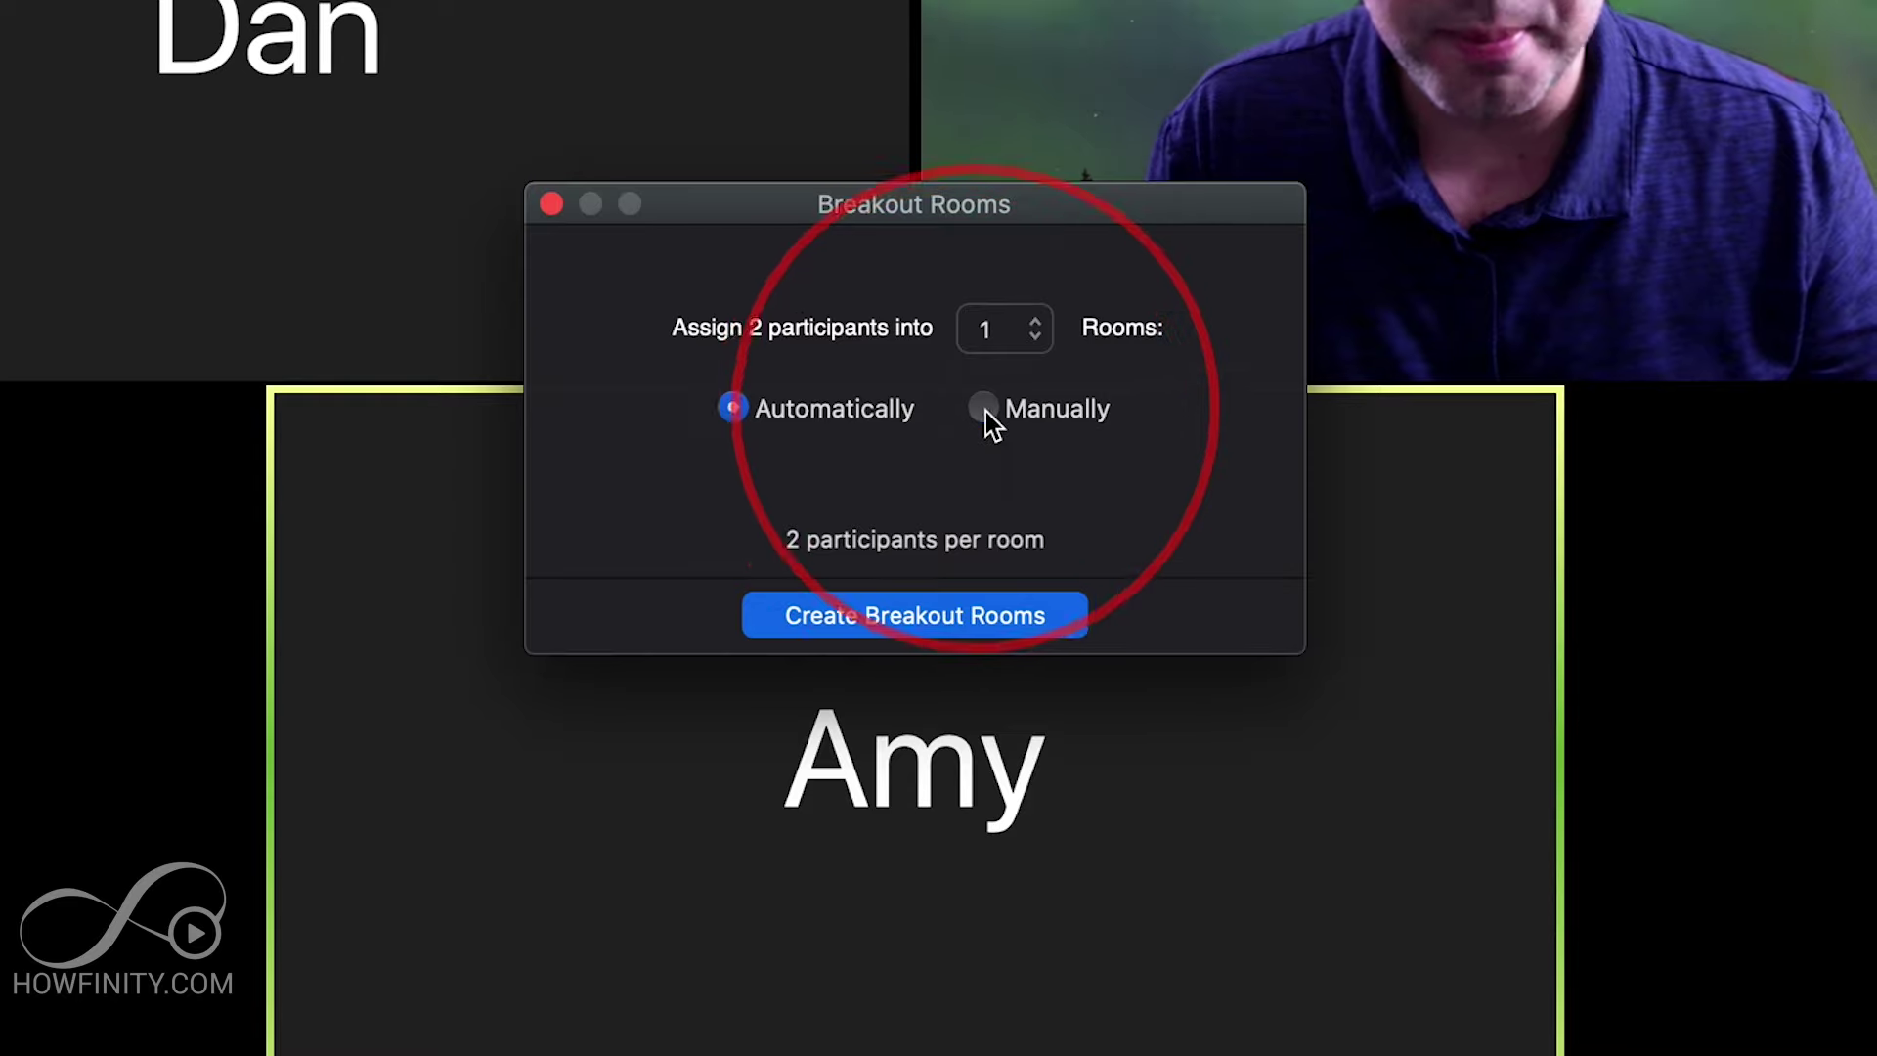
click(983, 411)
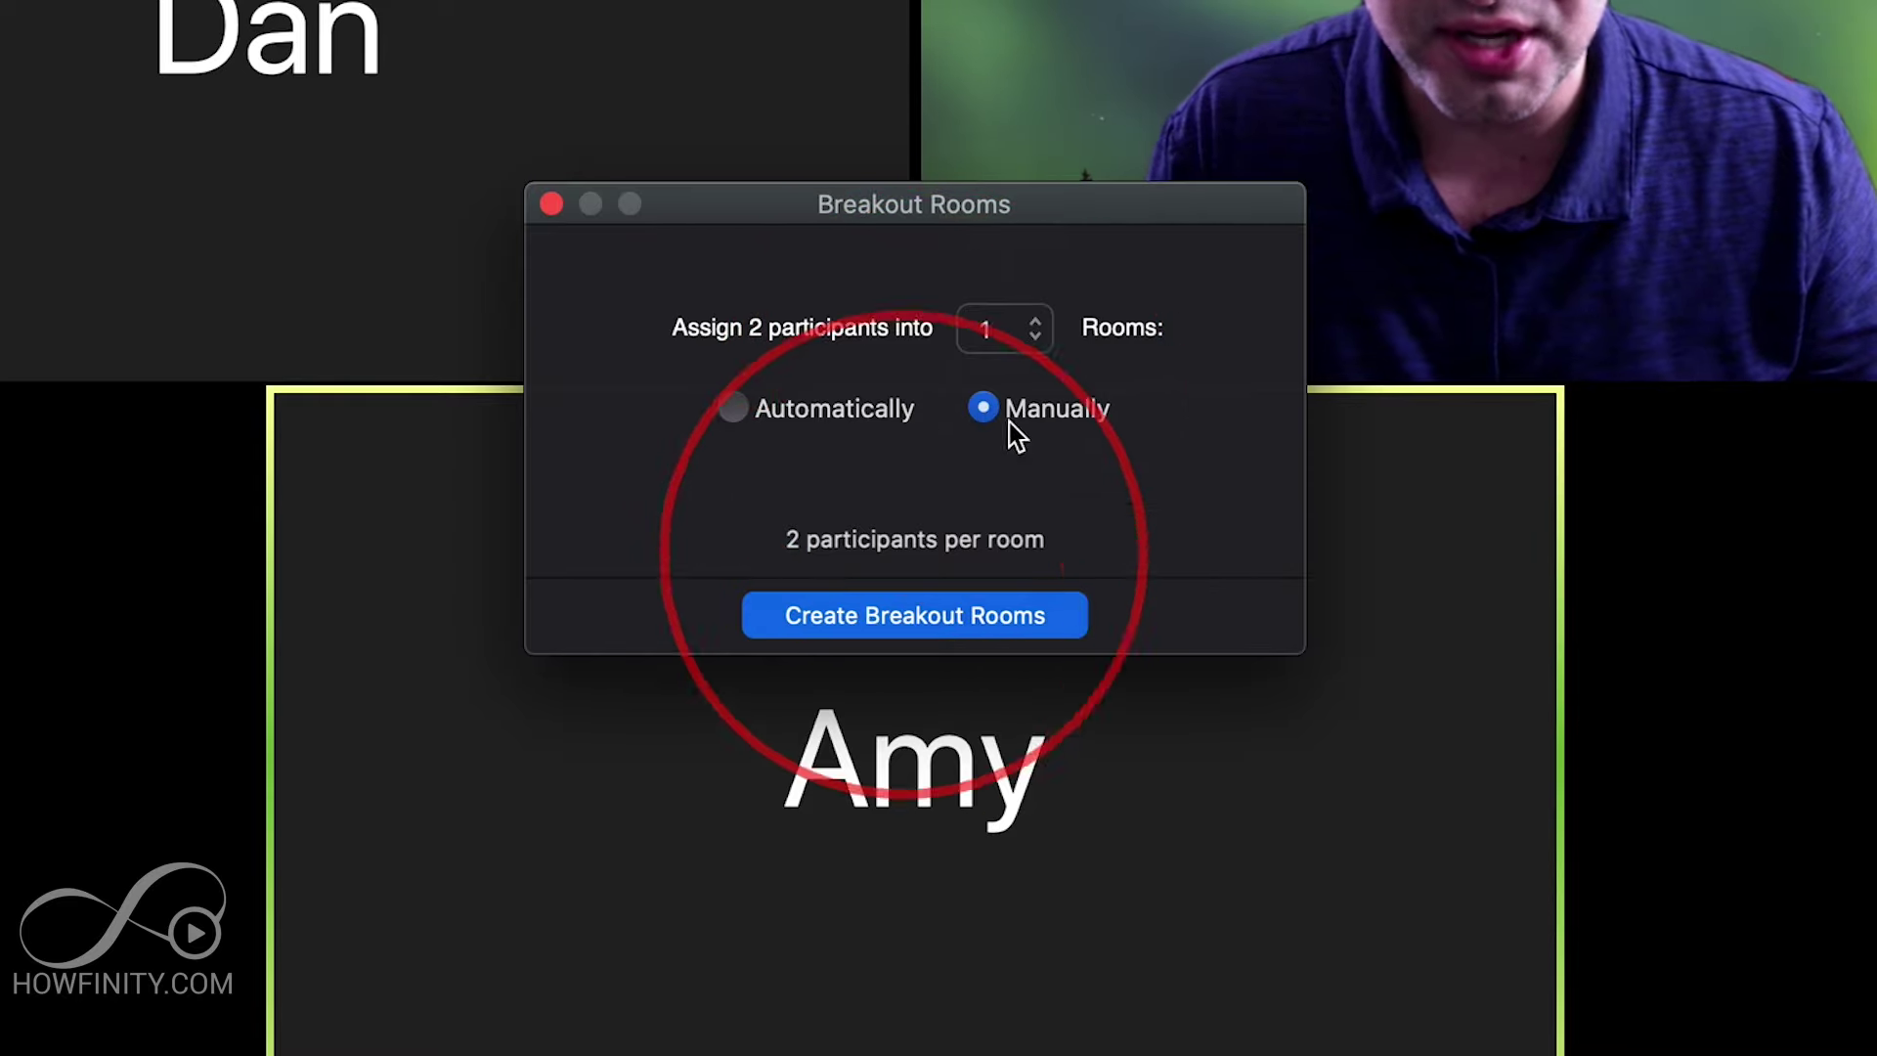
click(839, 618)
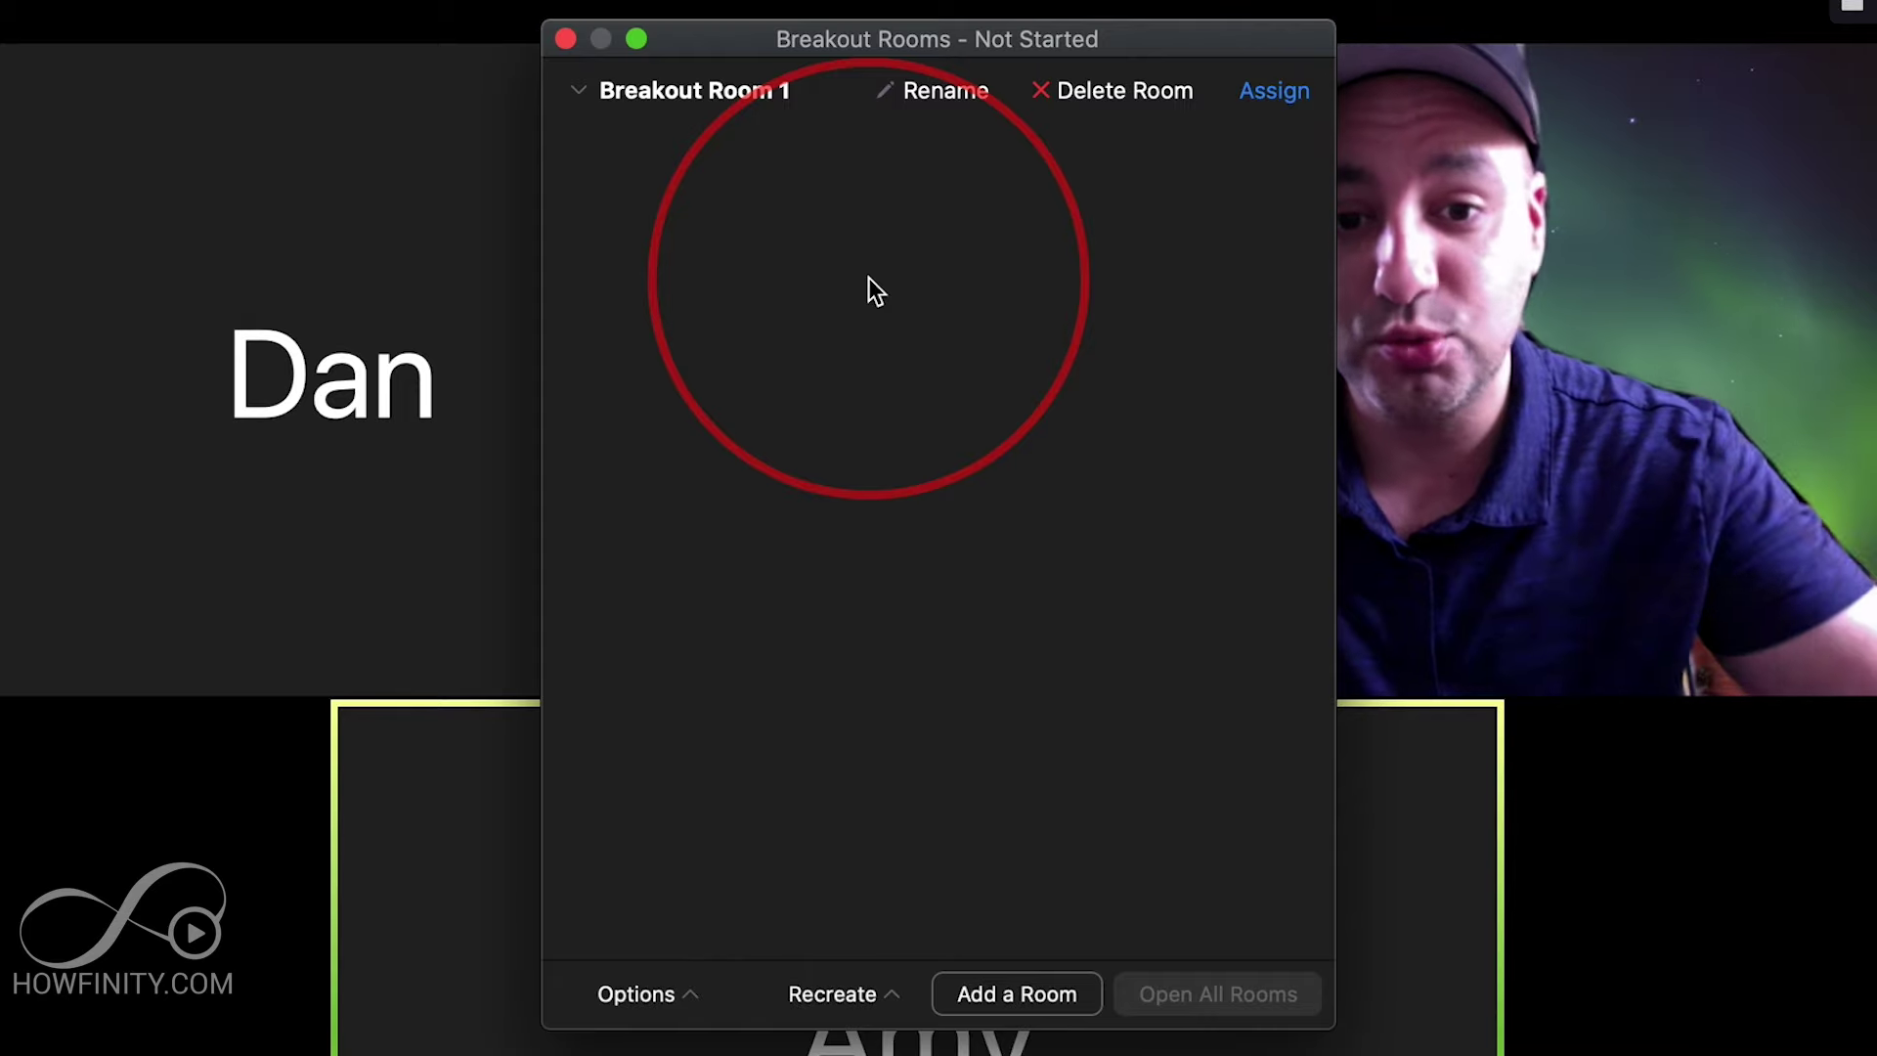
- Assign both participants to Breakout Room 1, open all rooms and close the Breakout Rooms window
click(1047, 808)
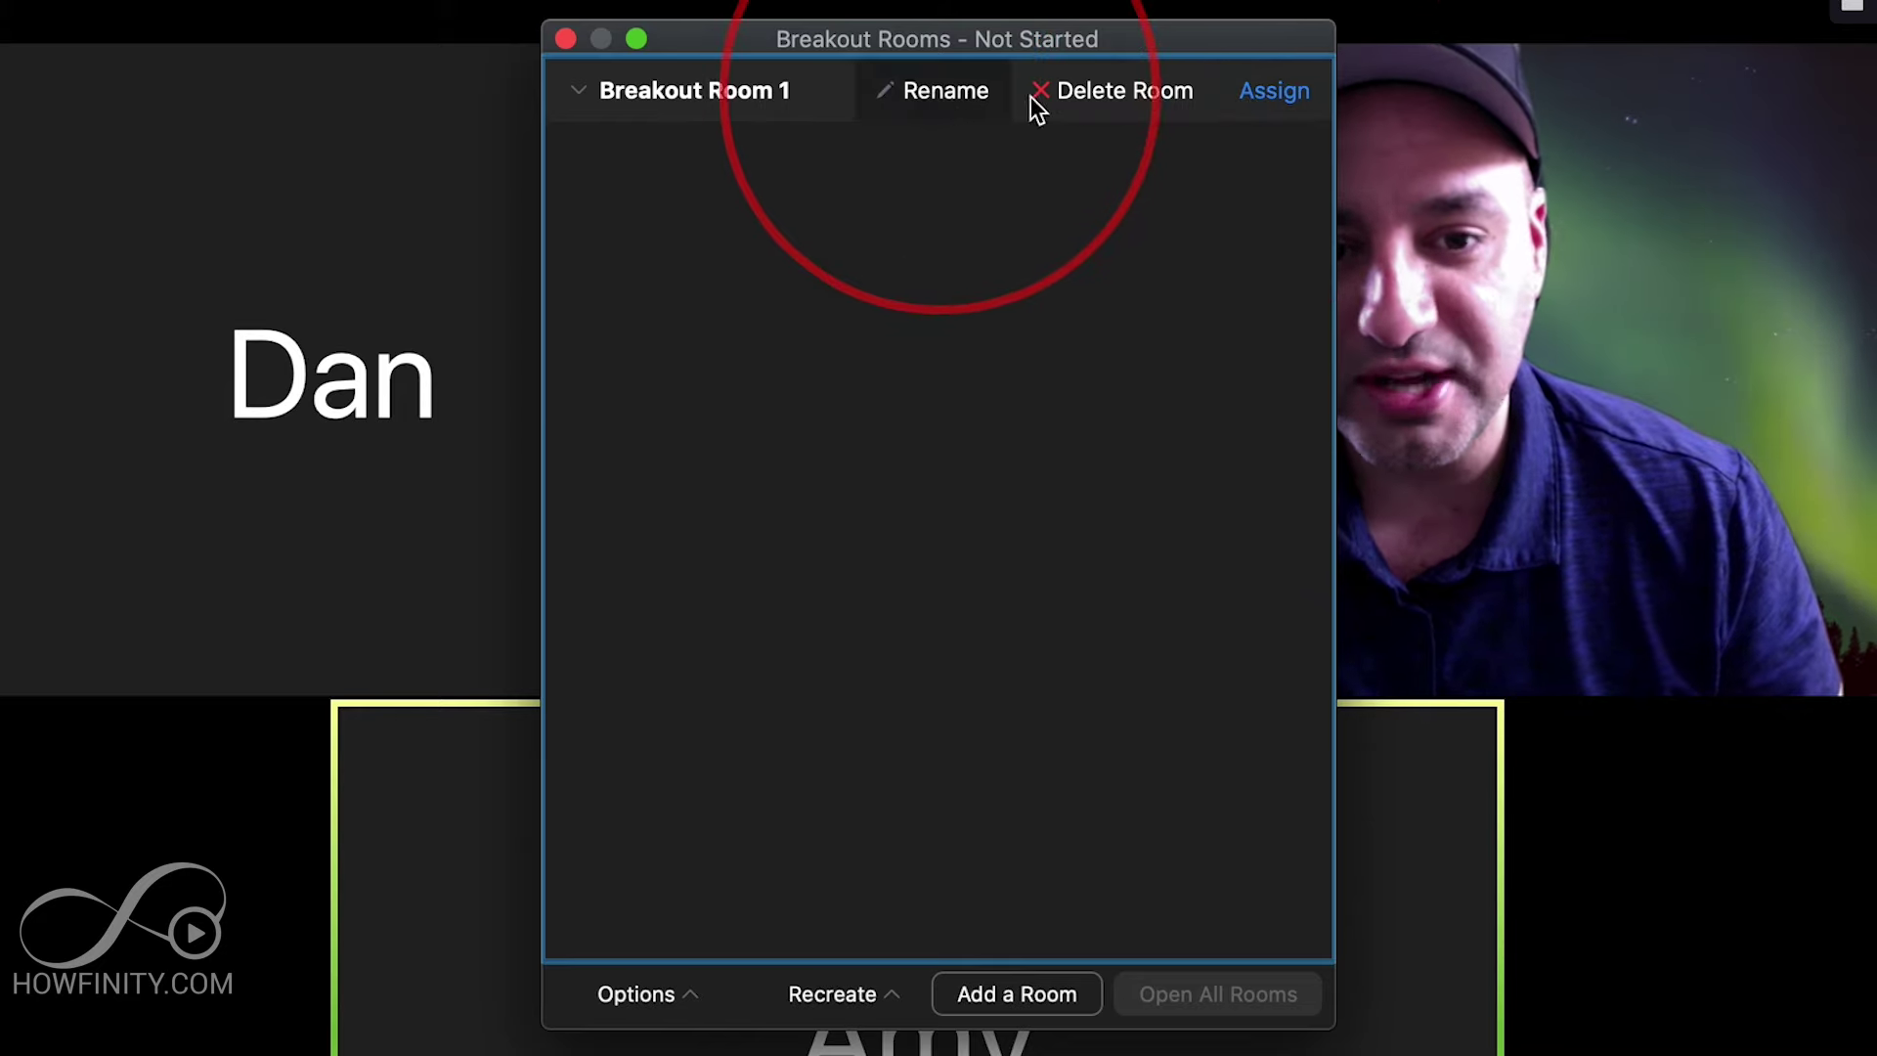
click(1264, 92)
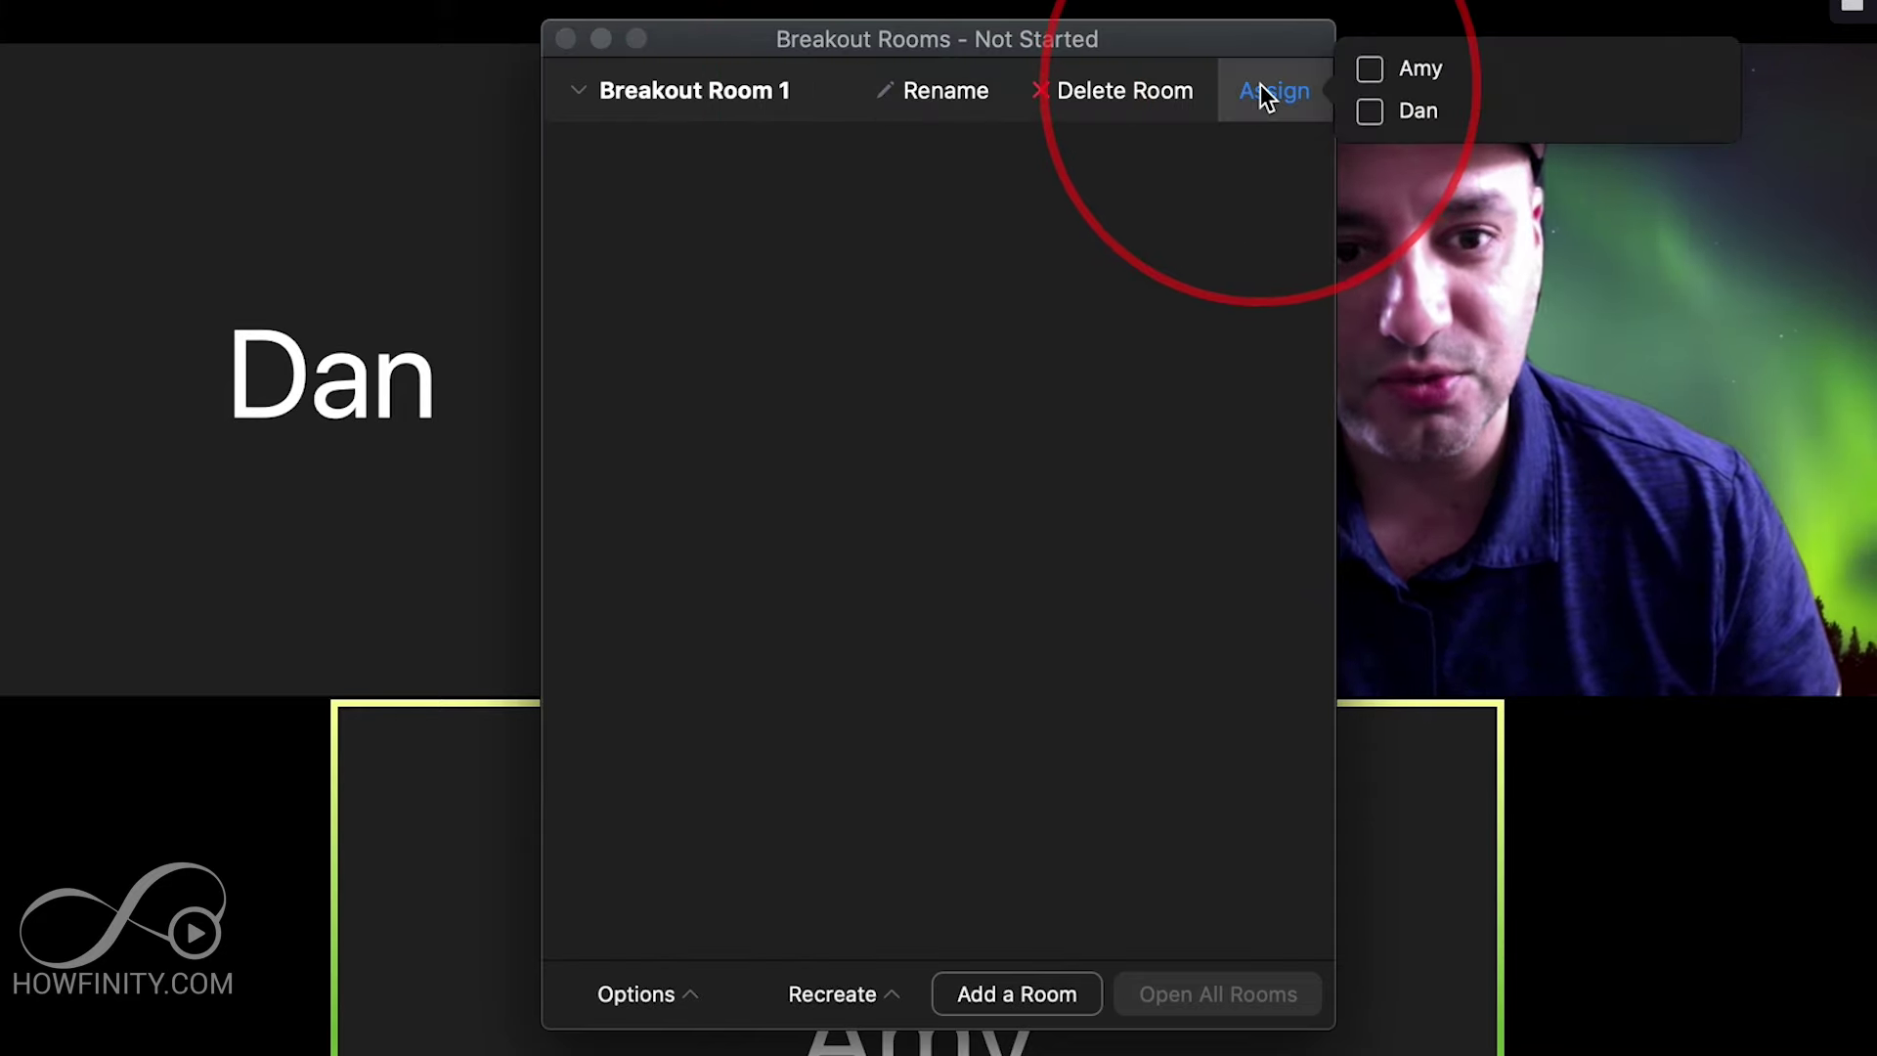
click(1370, 70)
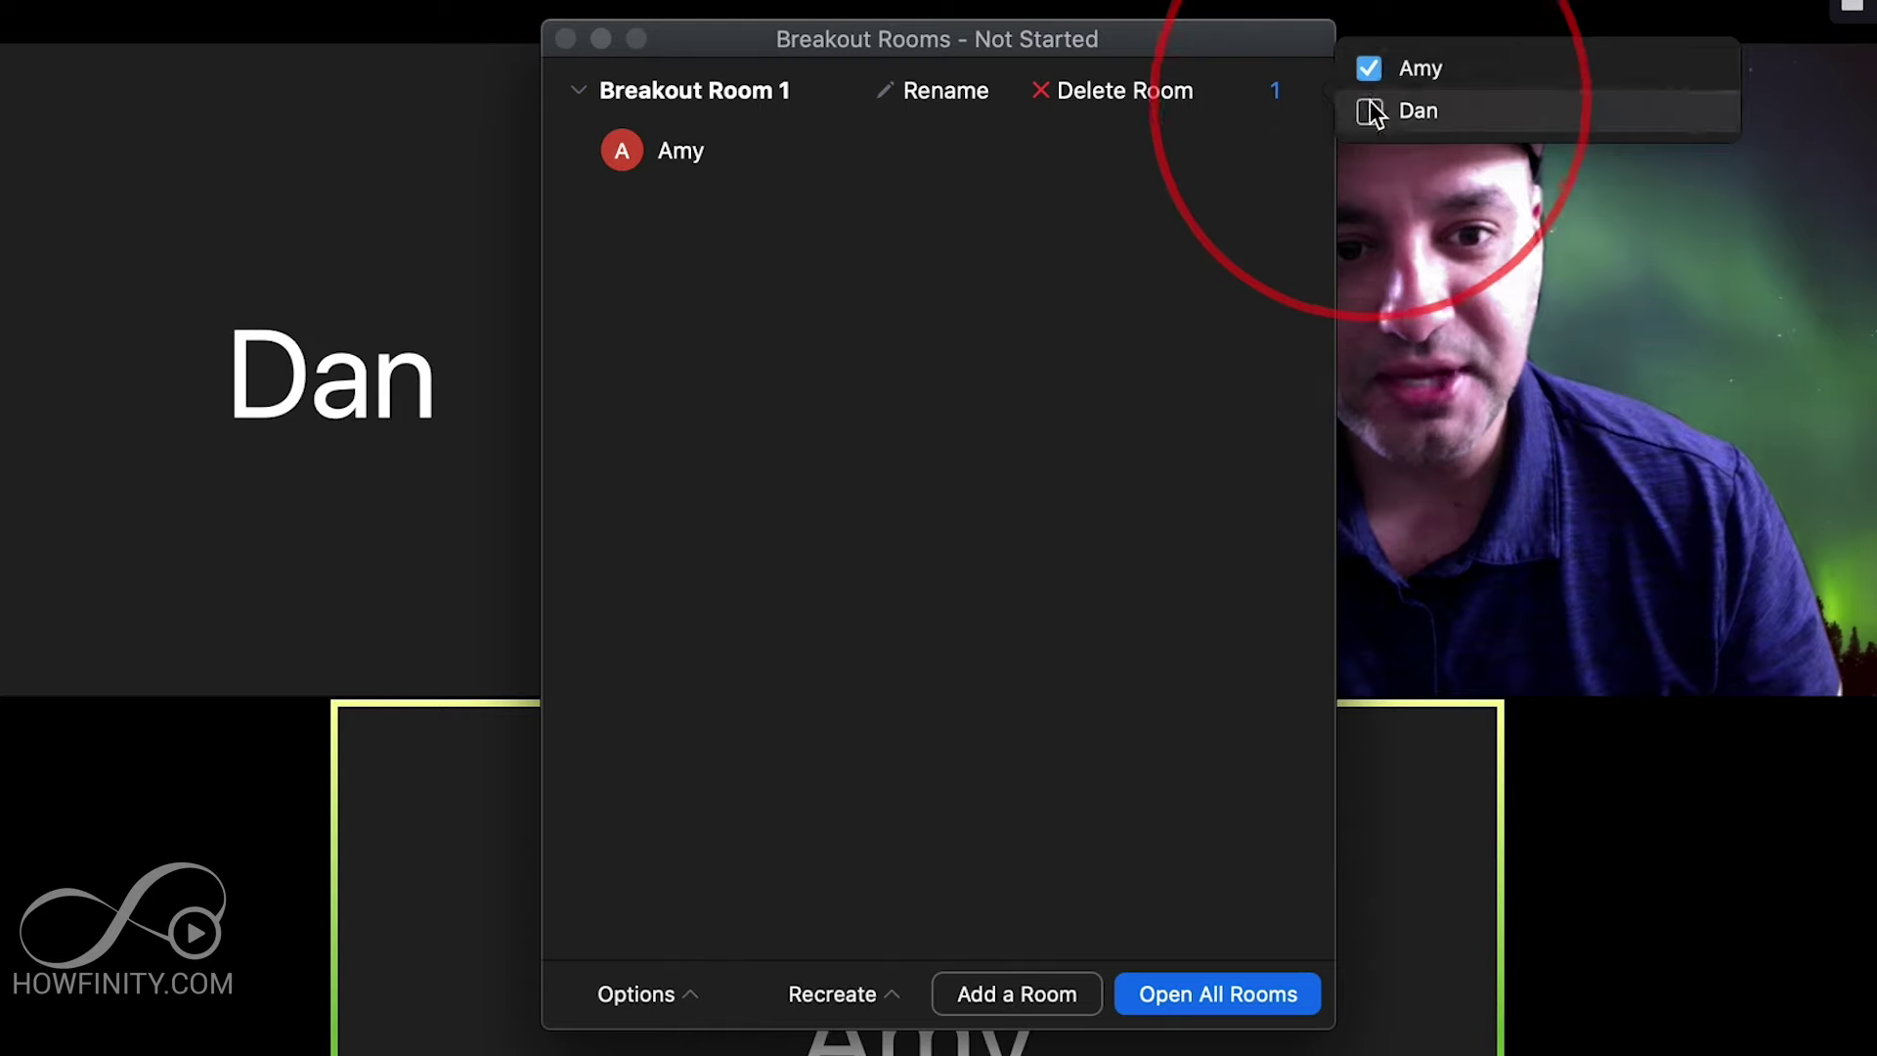
click(1370, 110)
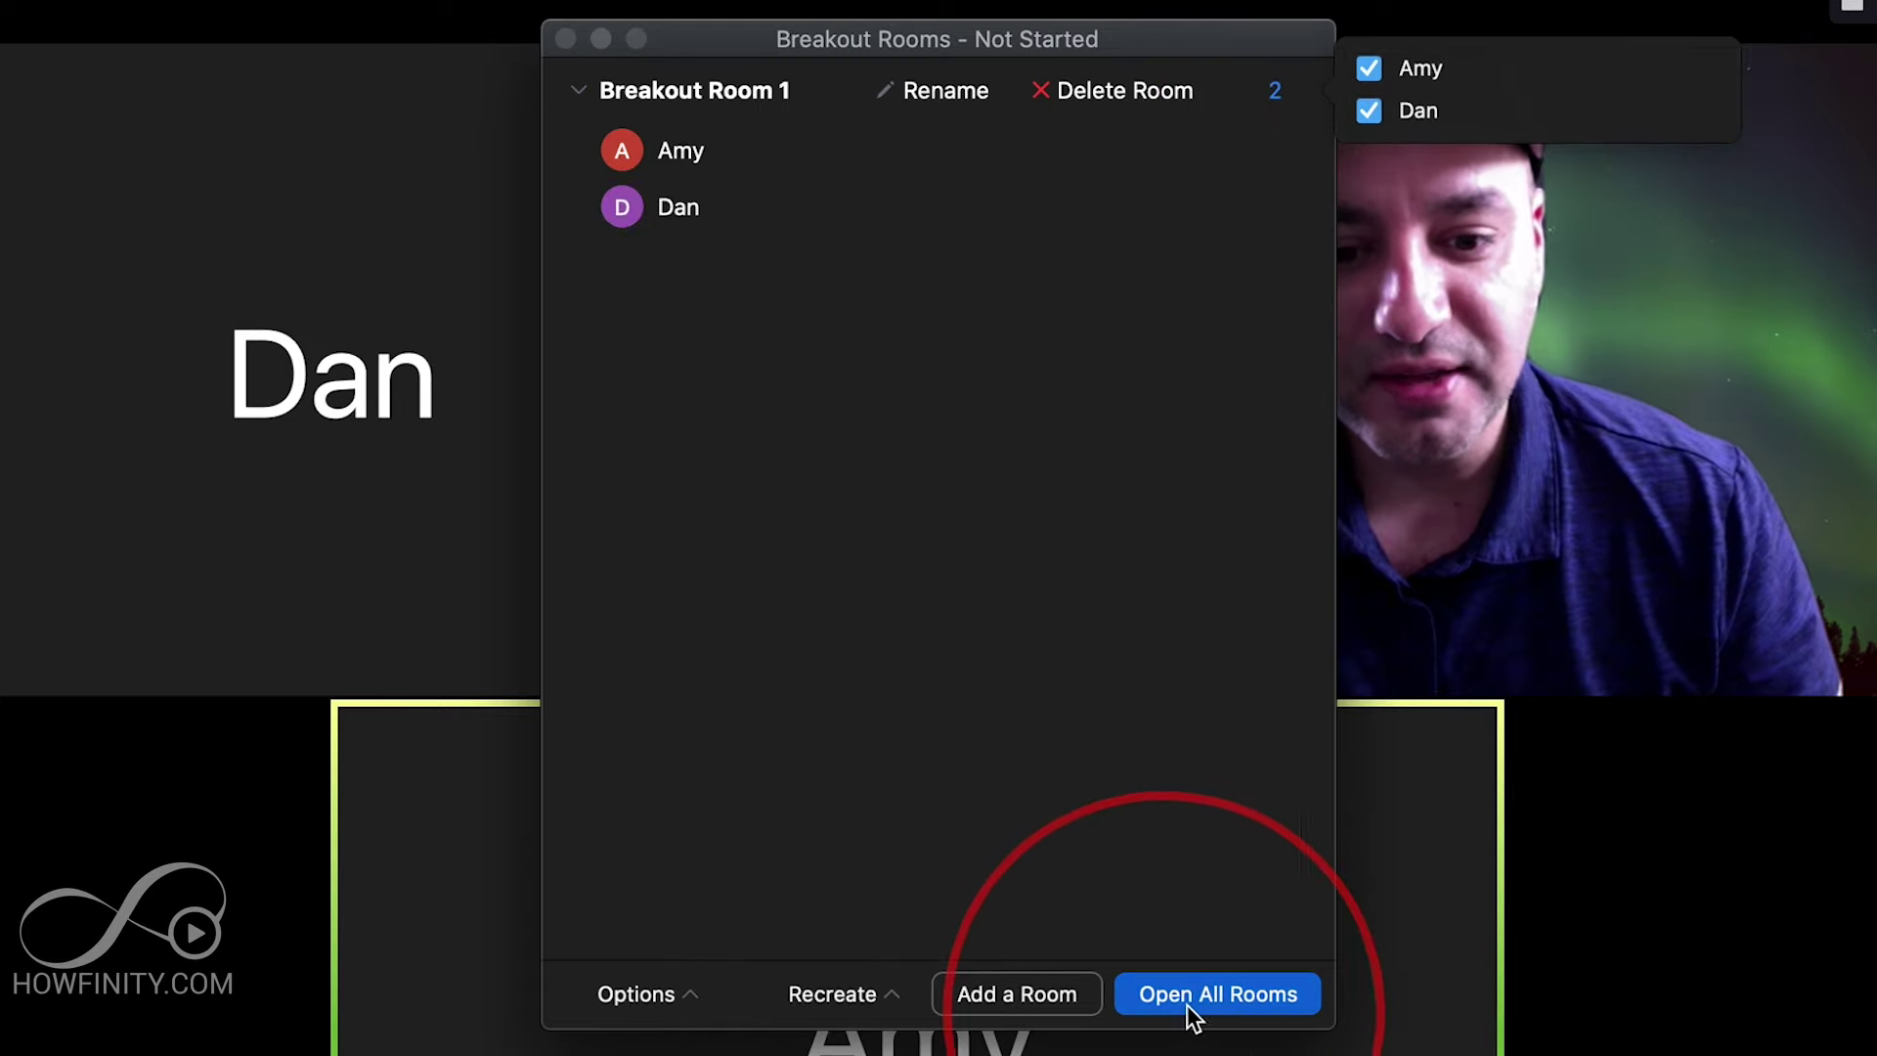
click(1240, 993)
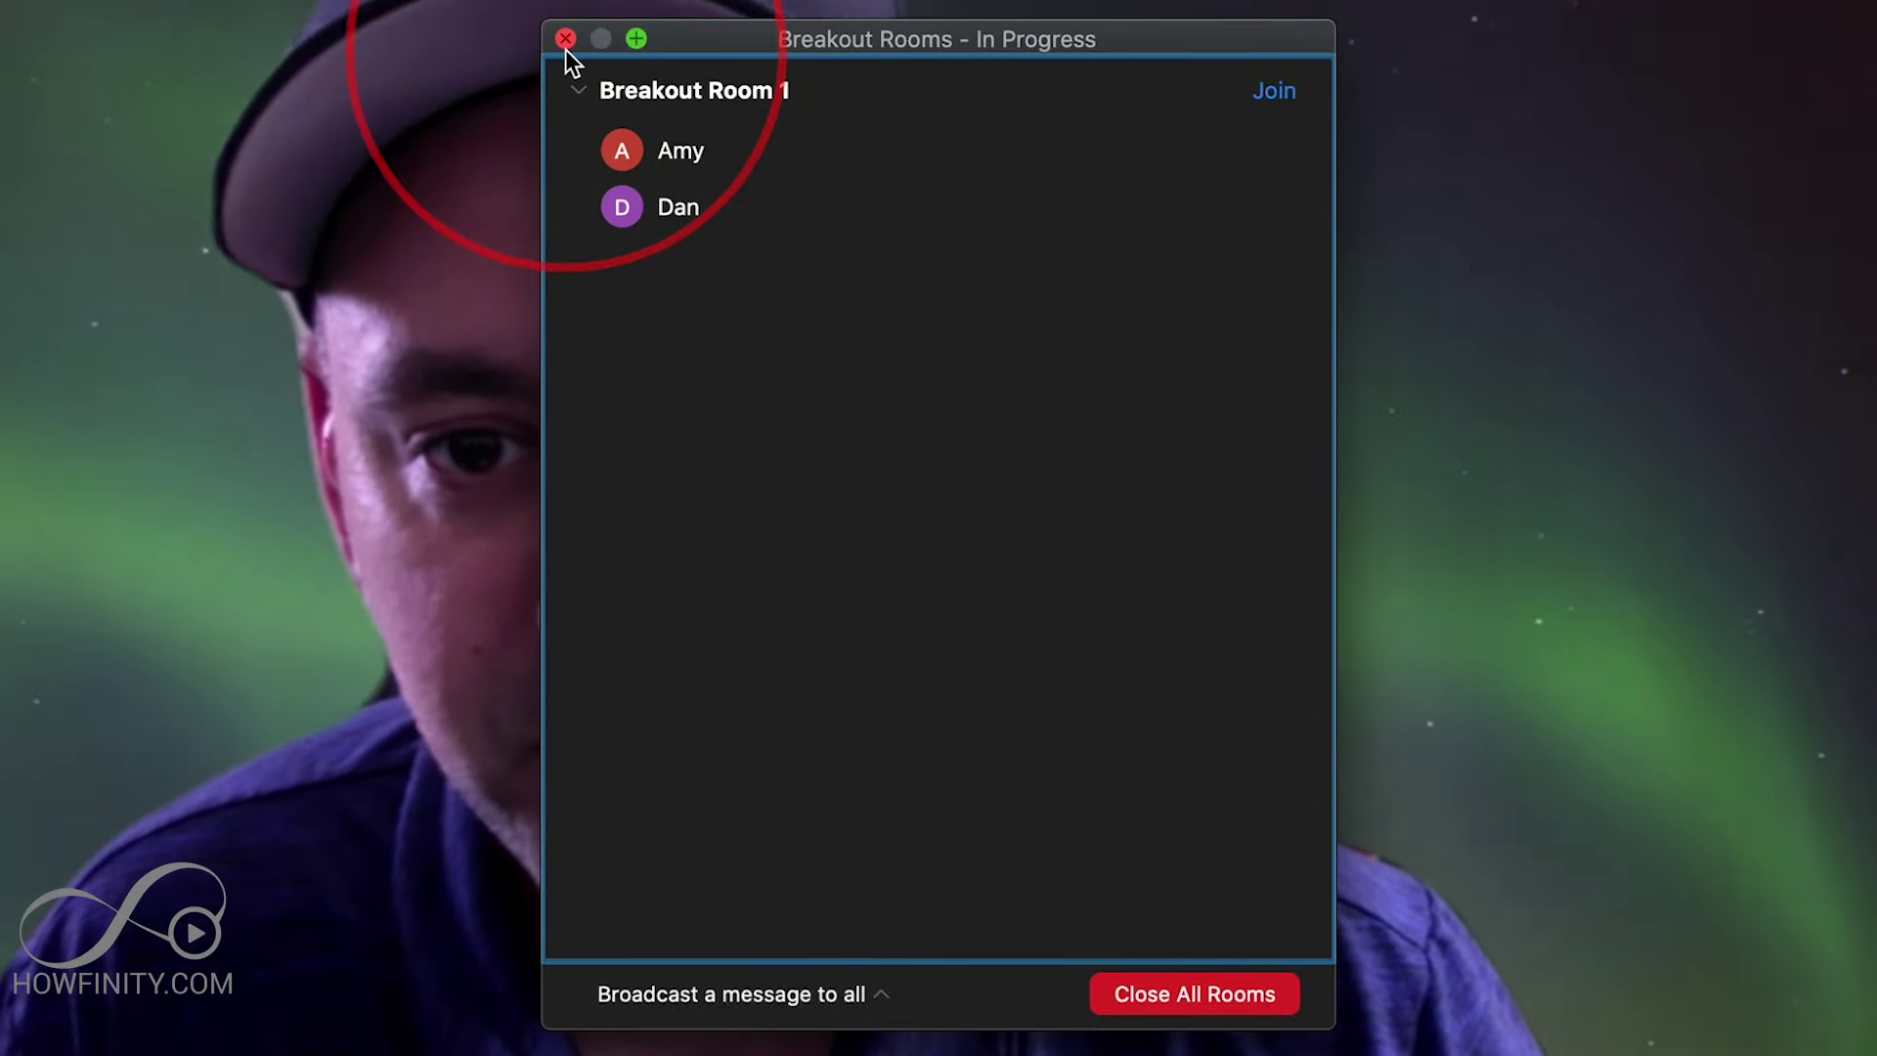
click(599, 54)
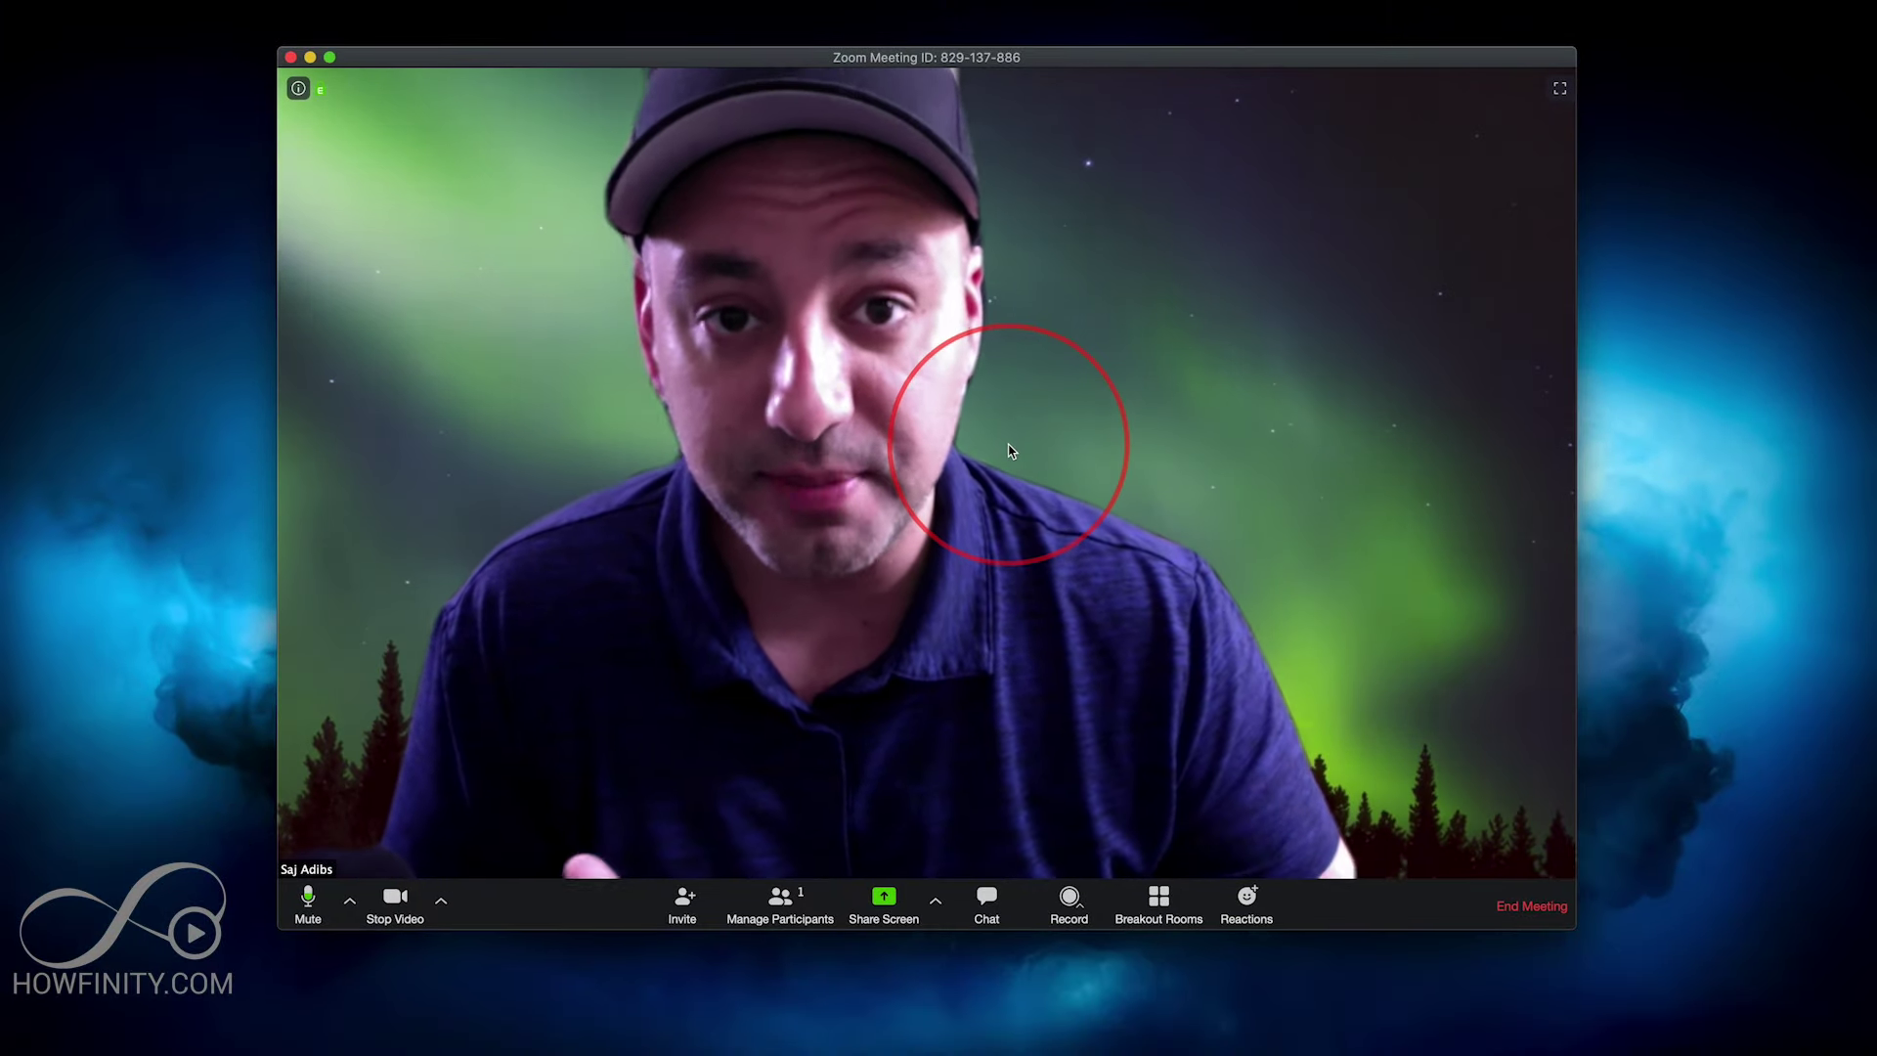
- Reopen the breakout rooms controls and broadcast the message "5 minutes" to all rooms
click(1159, 909)
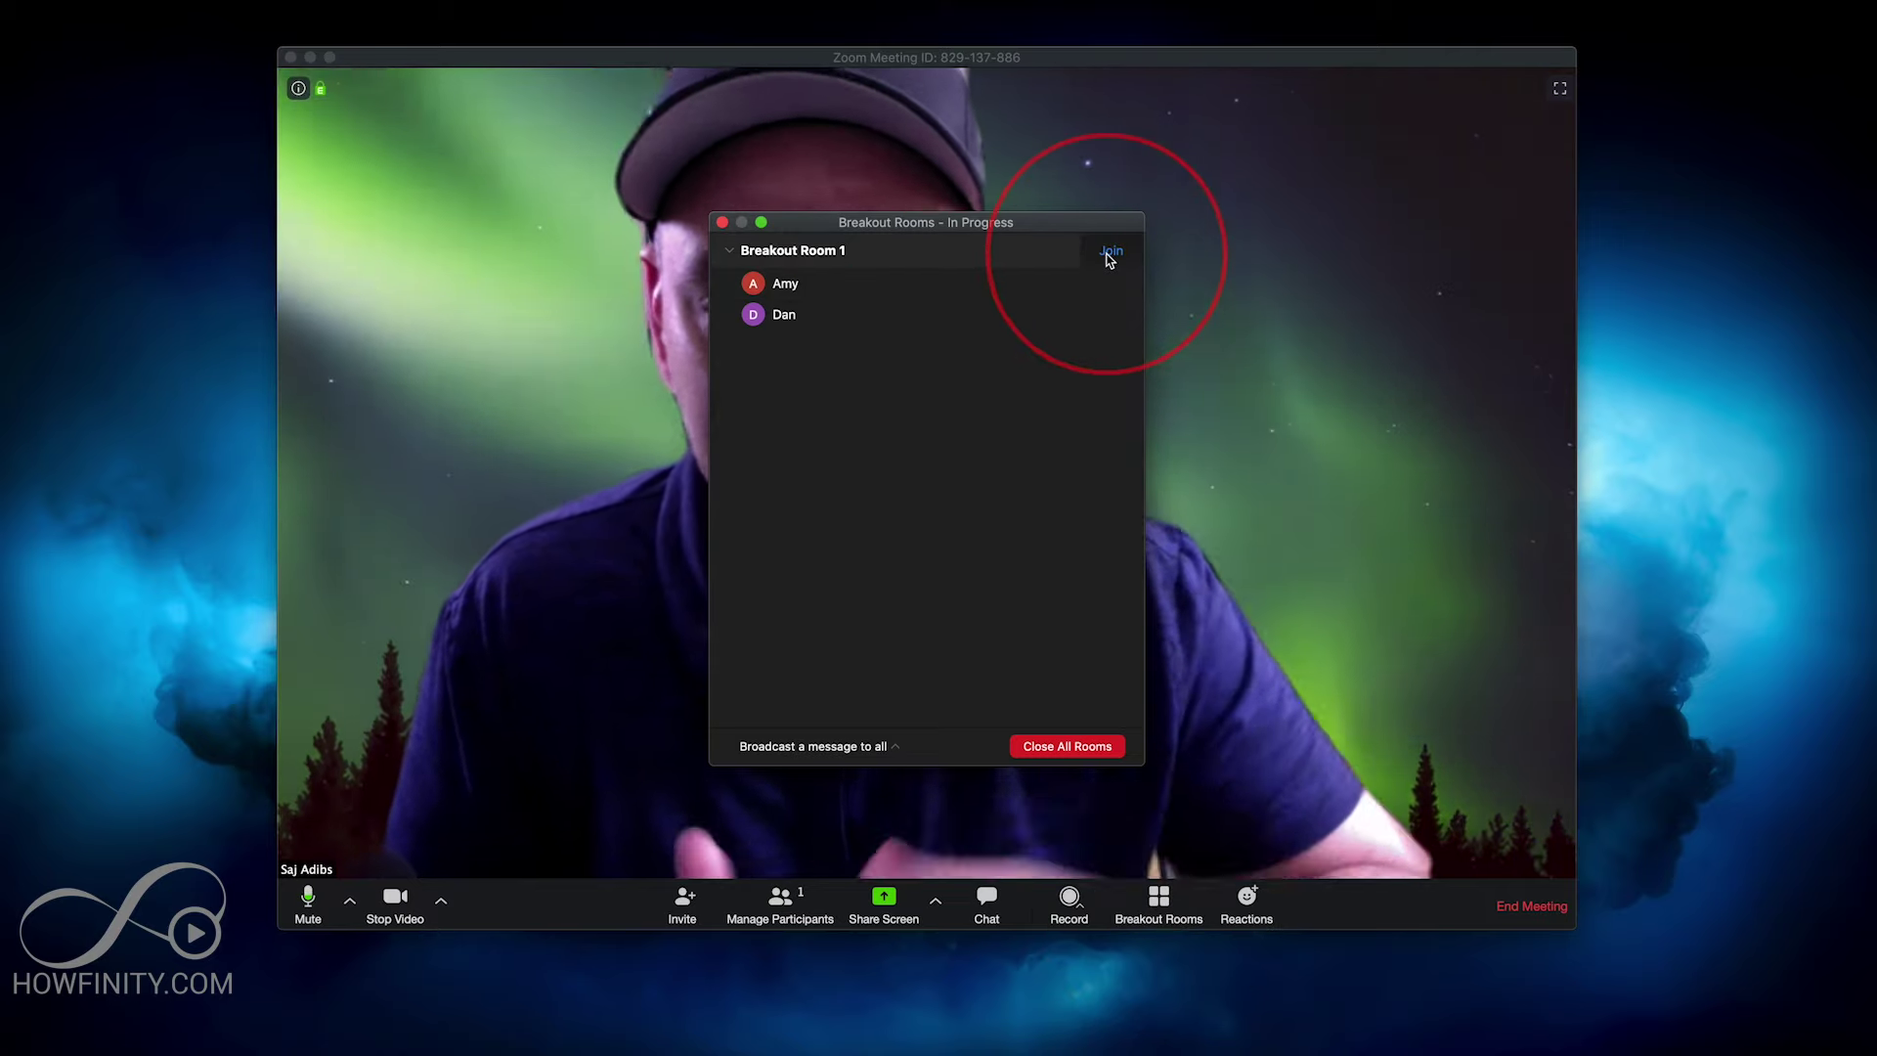
drag(959, 227, 928, 226)
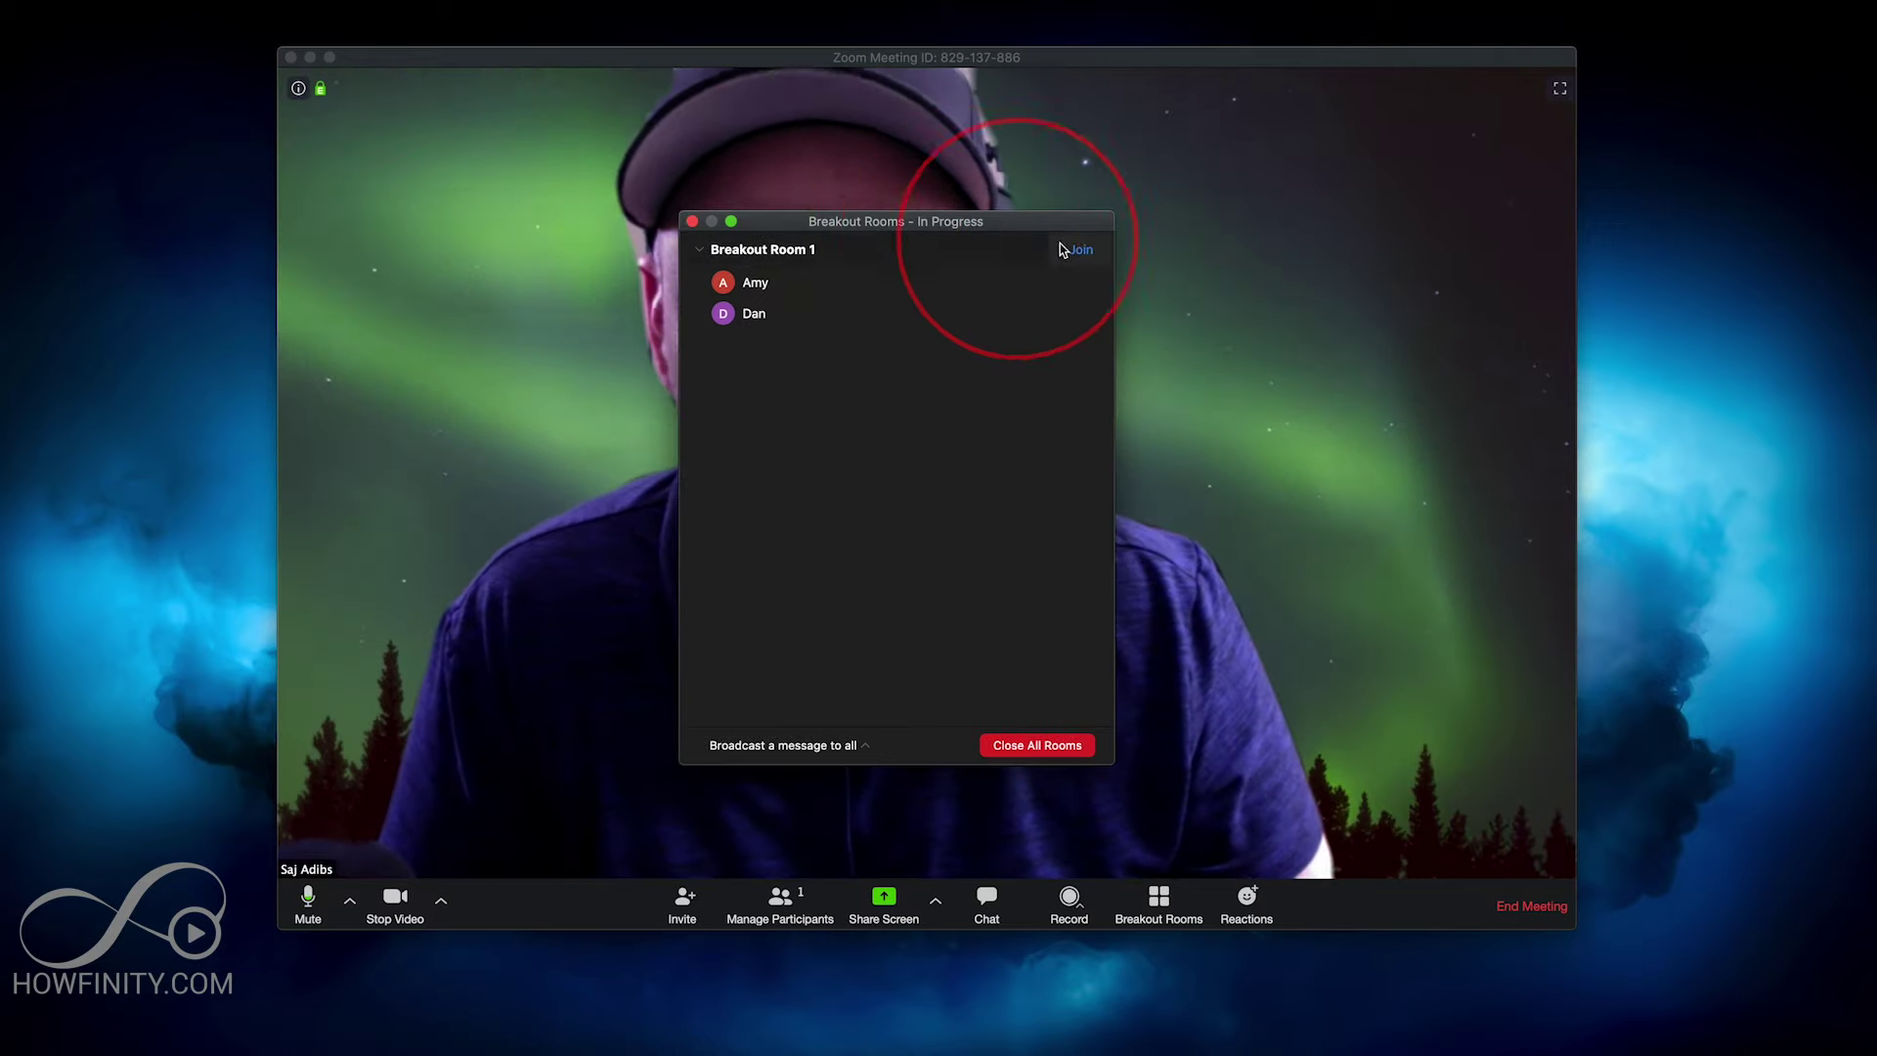
click(841, 745)
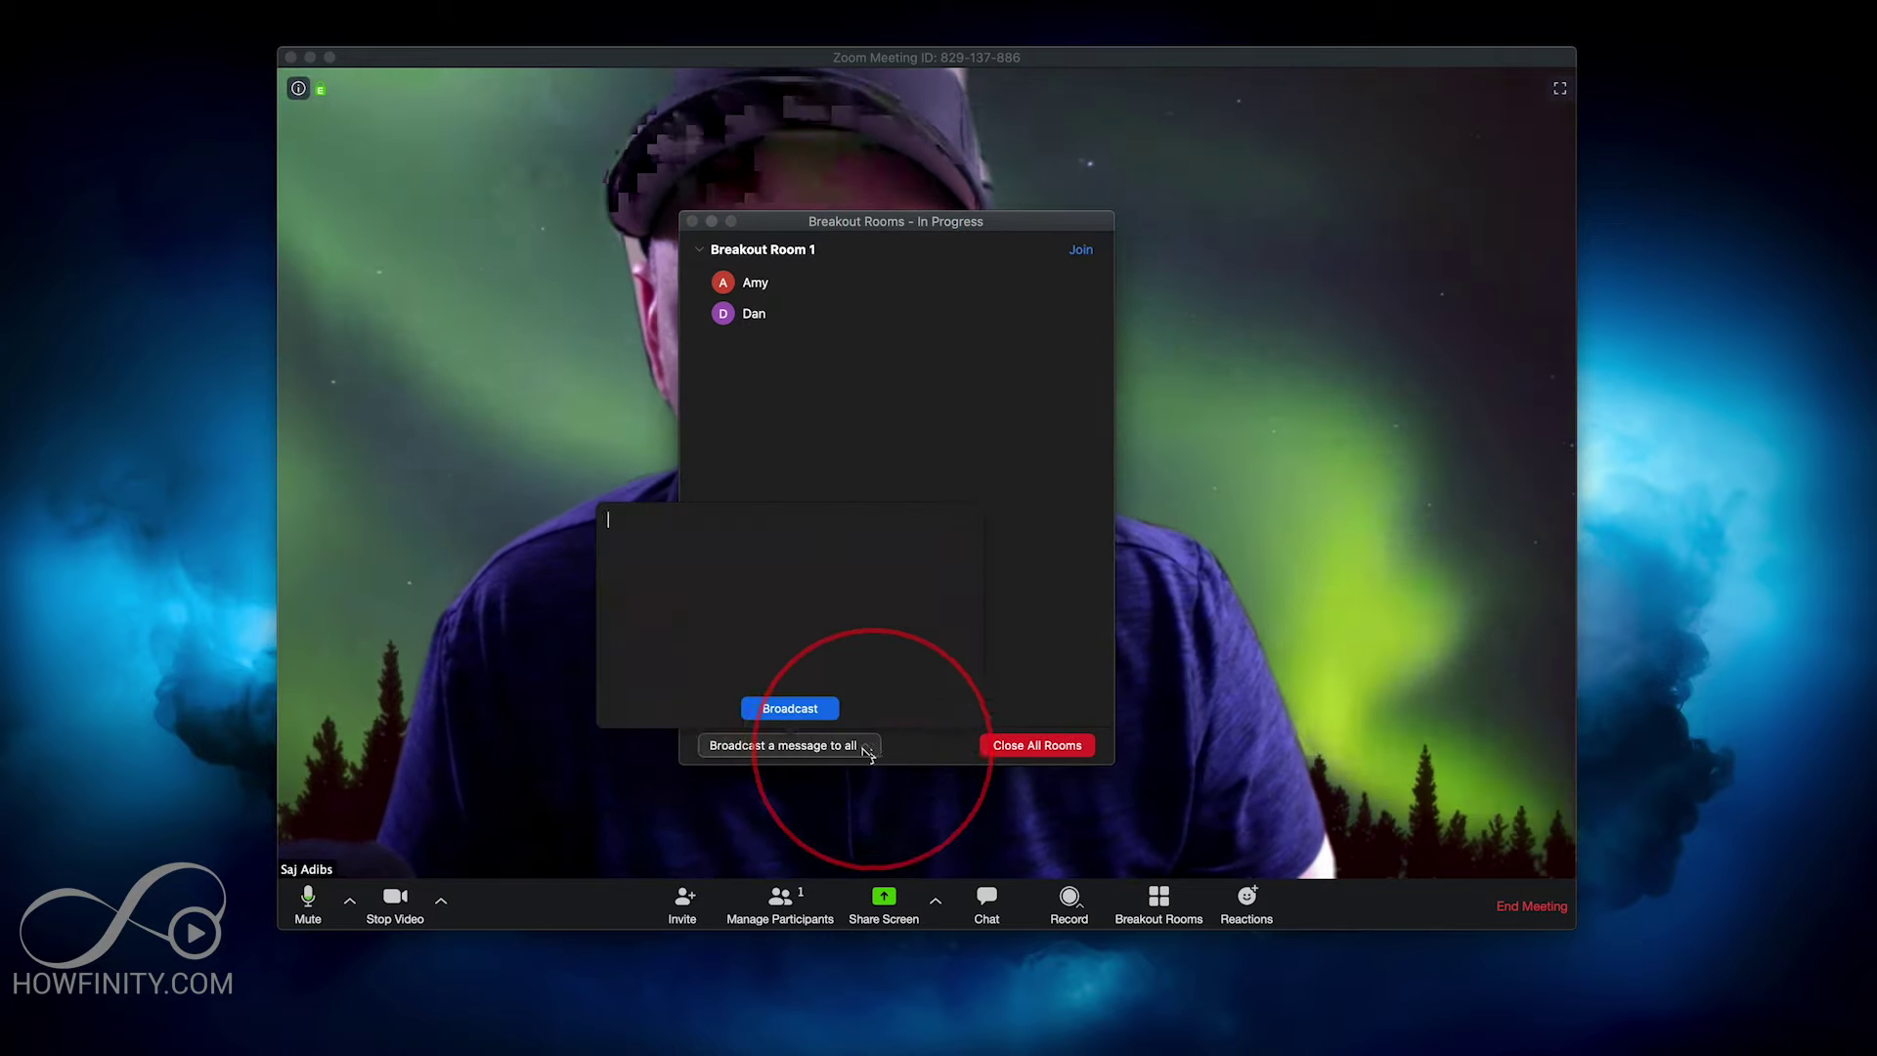
click(903, 755)
click(874, 745)
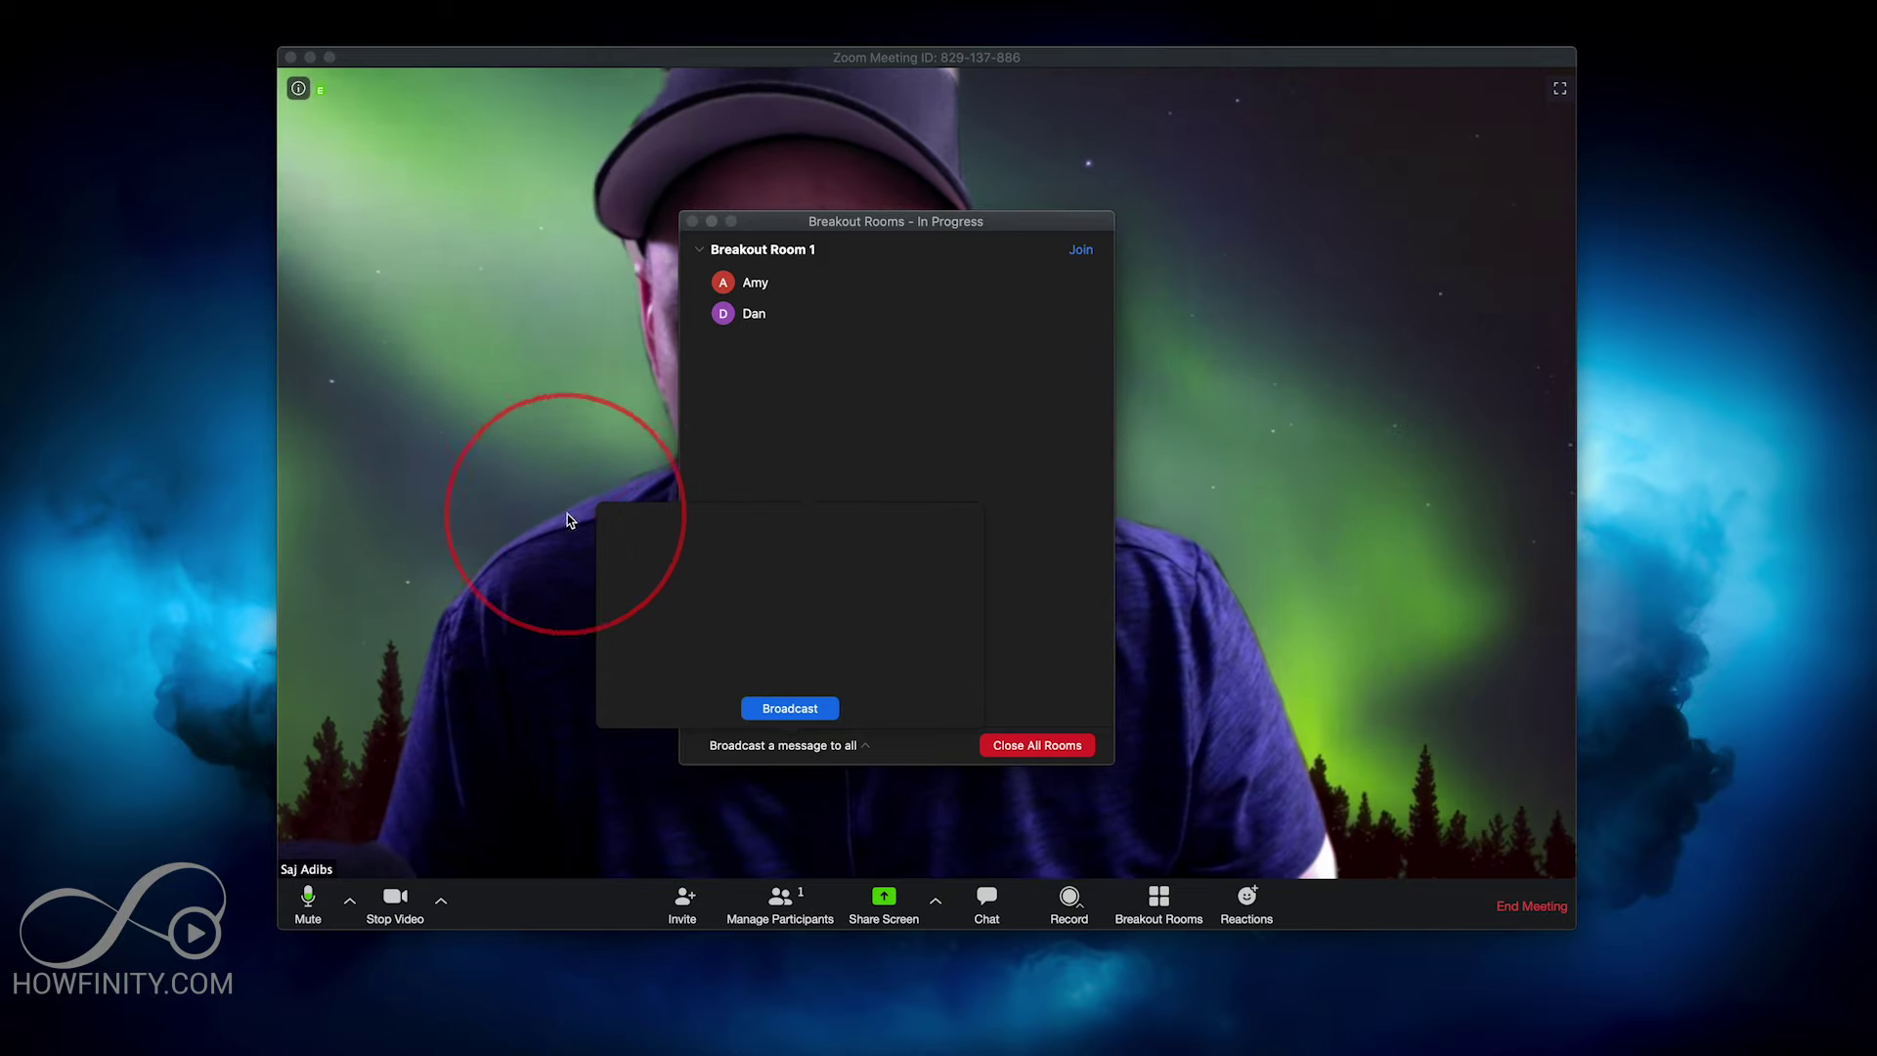
text(5 minute)
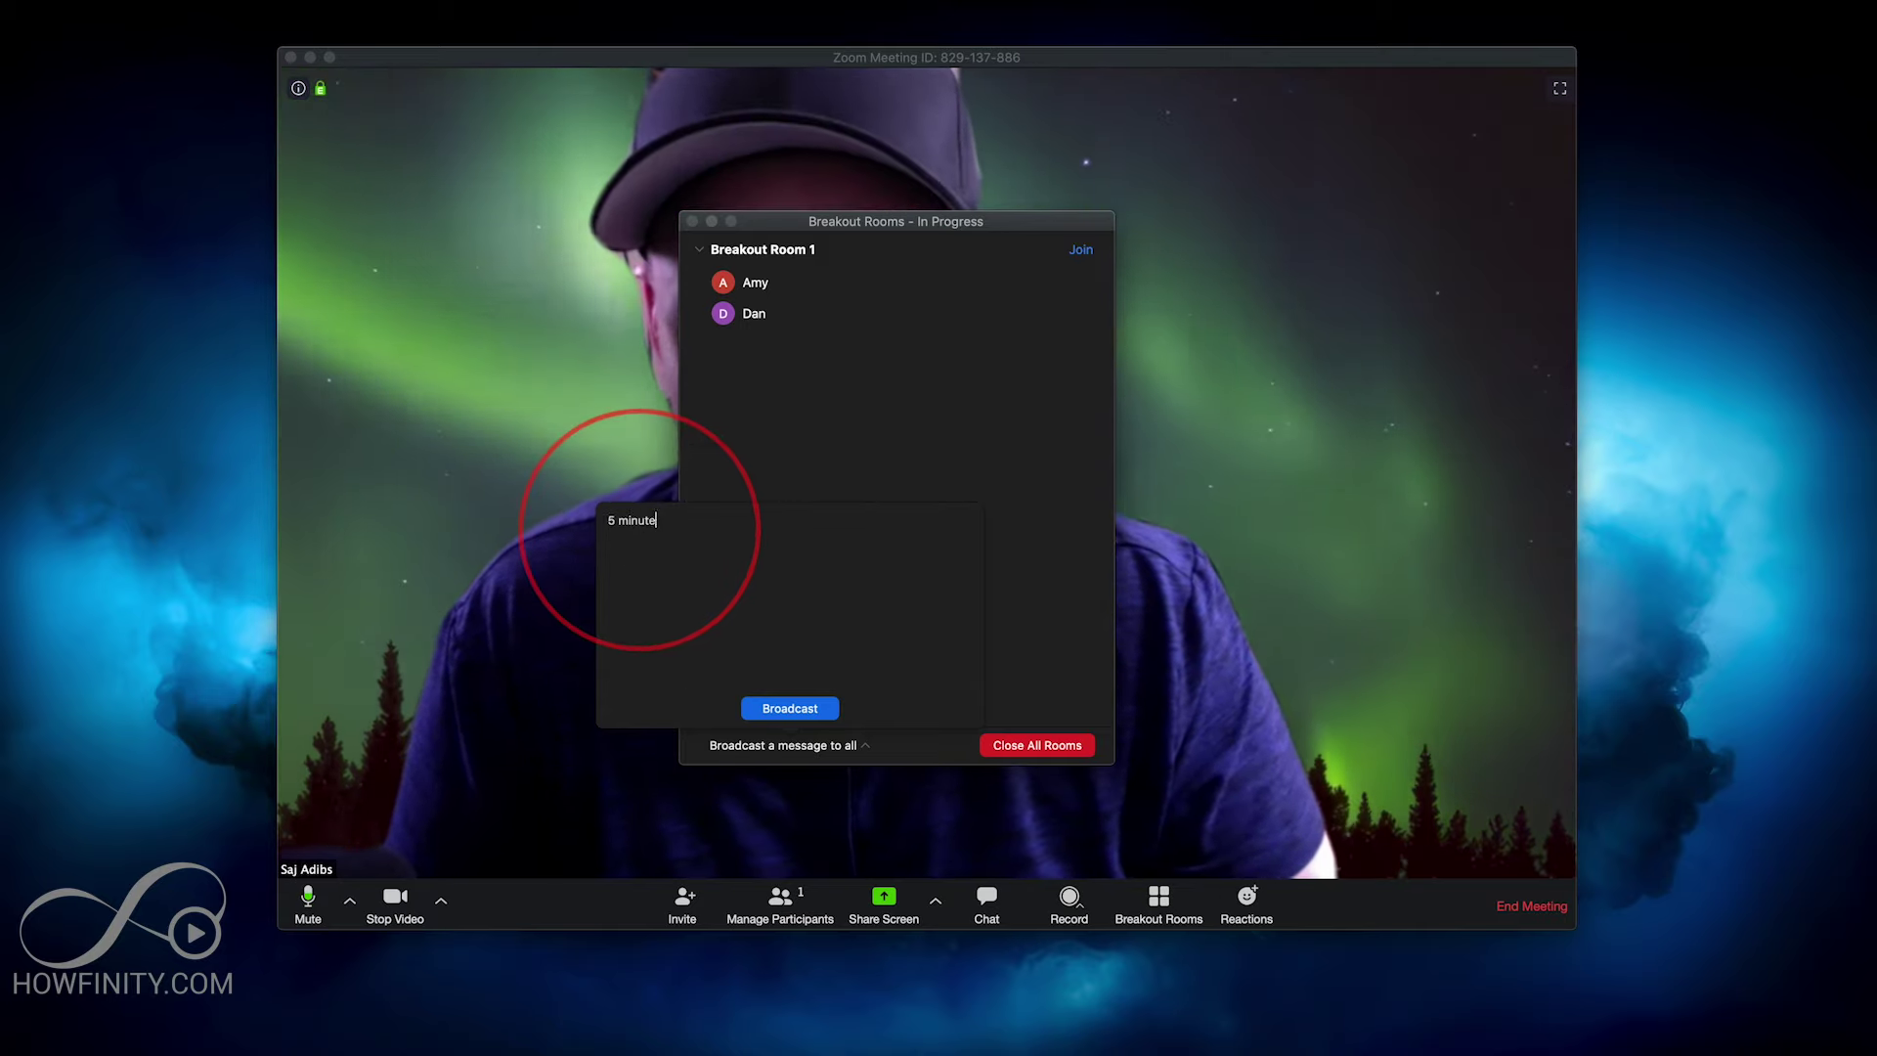
text(s)
click(790, 710)
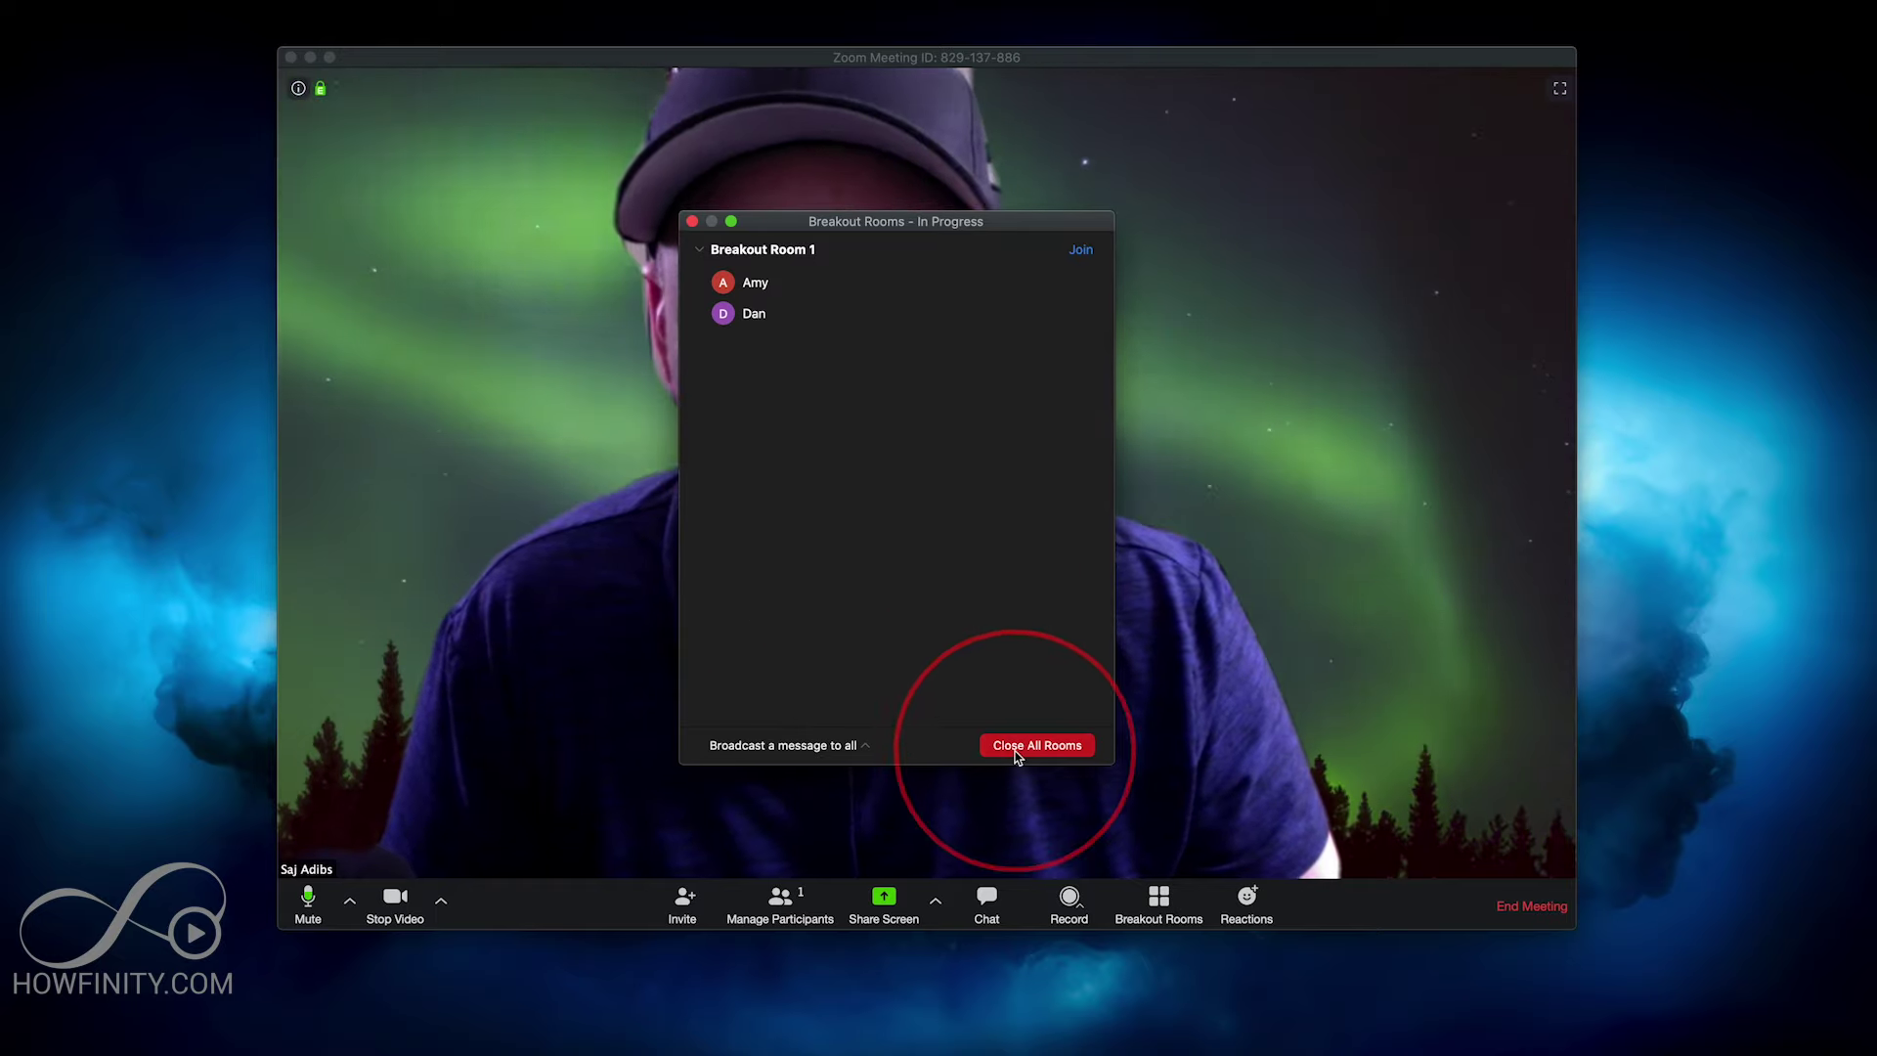
- Close all breakout rooms and dismiss the Breakout Rooms window
click(1043, 746)
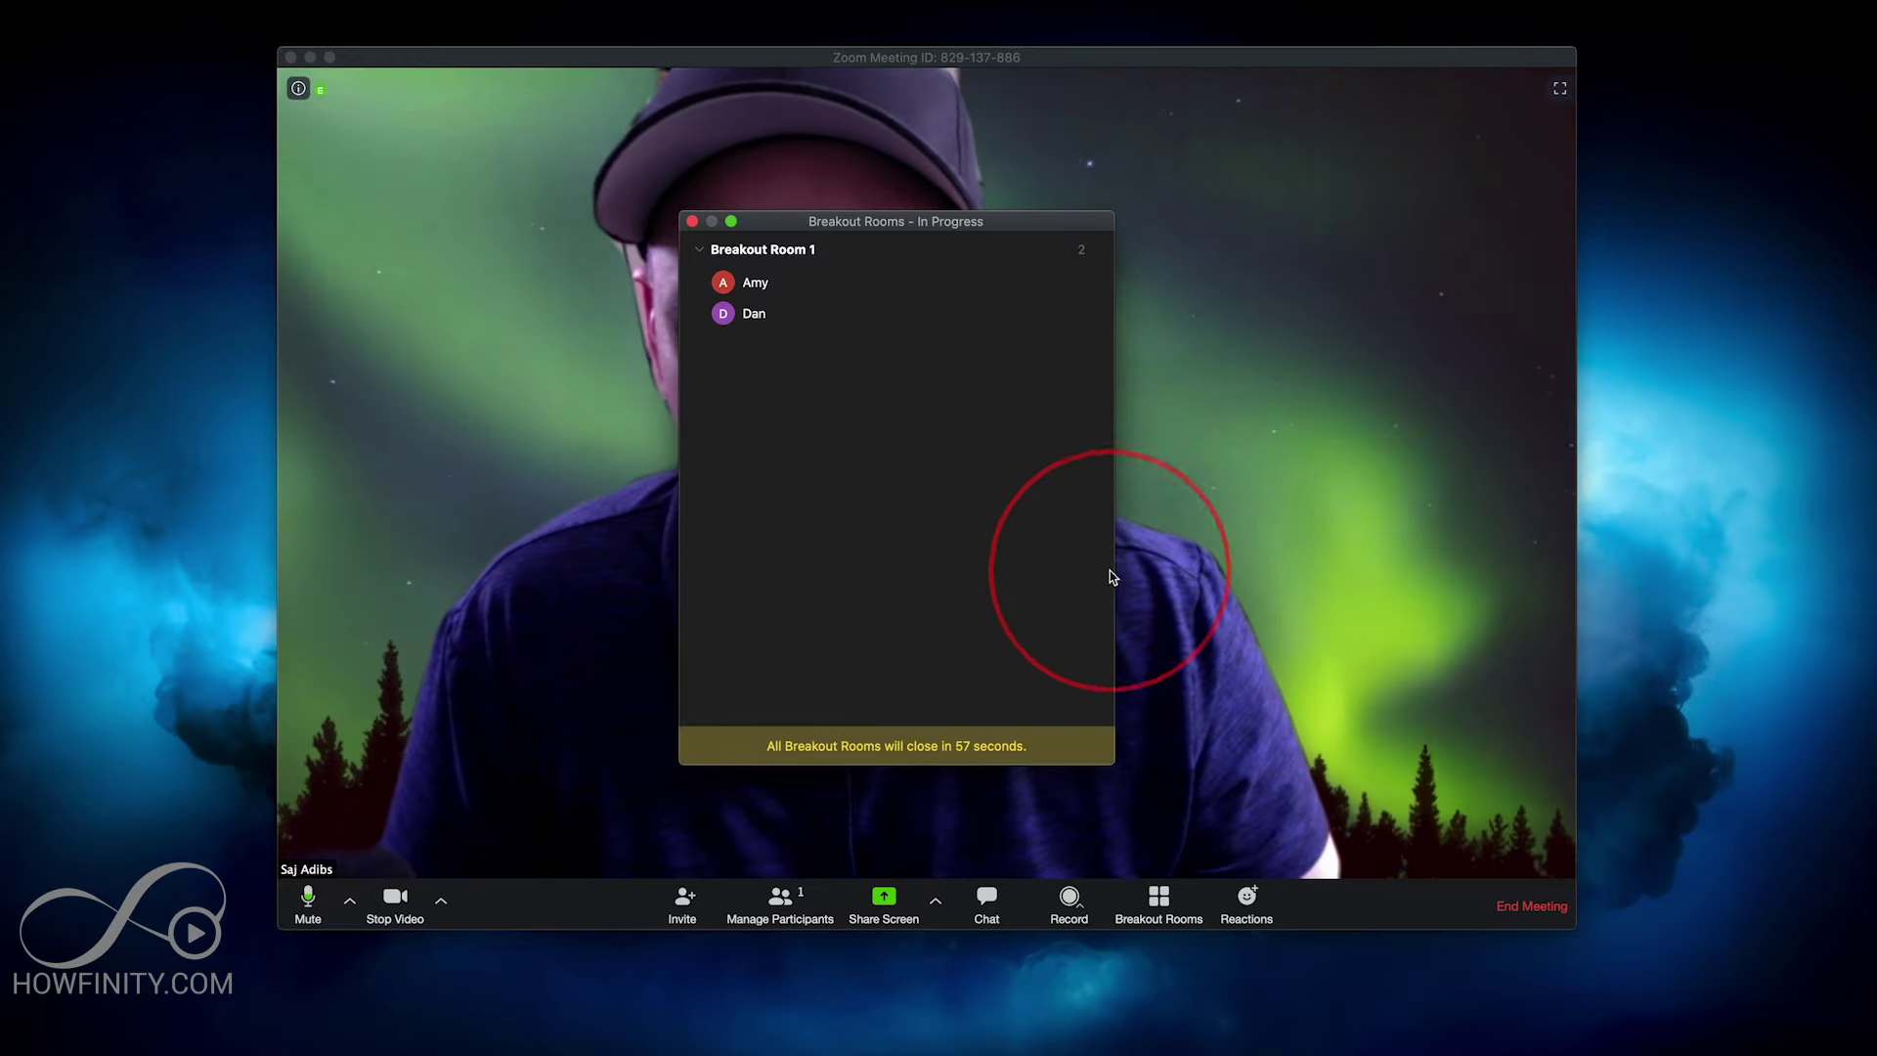
click(692, 221)
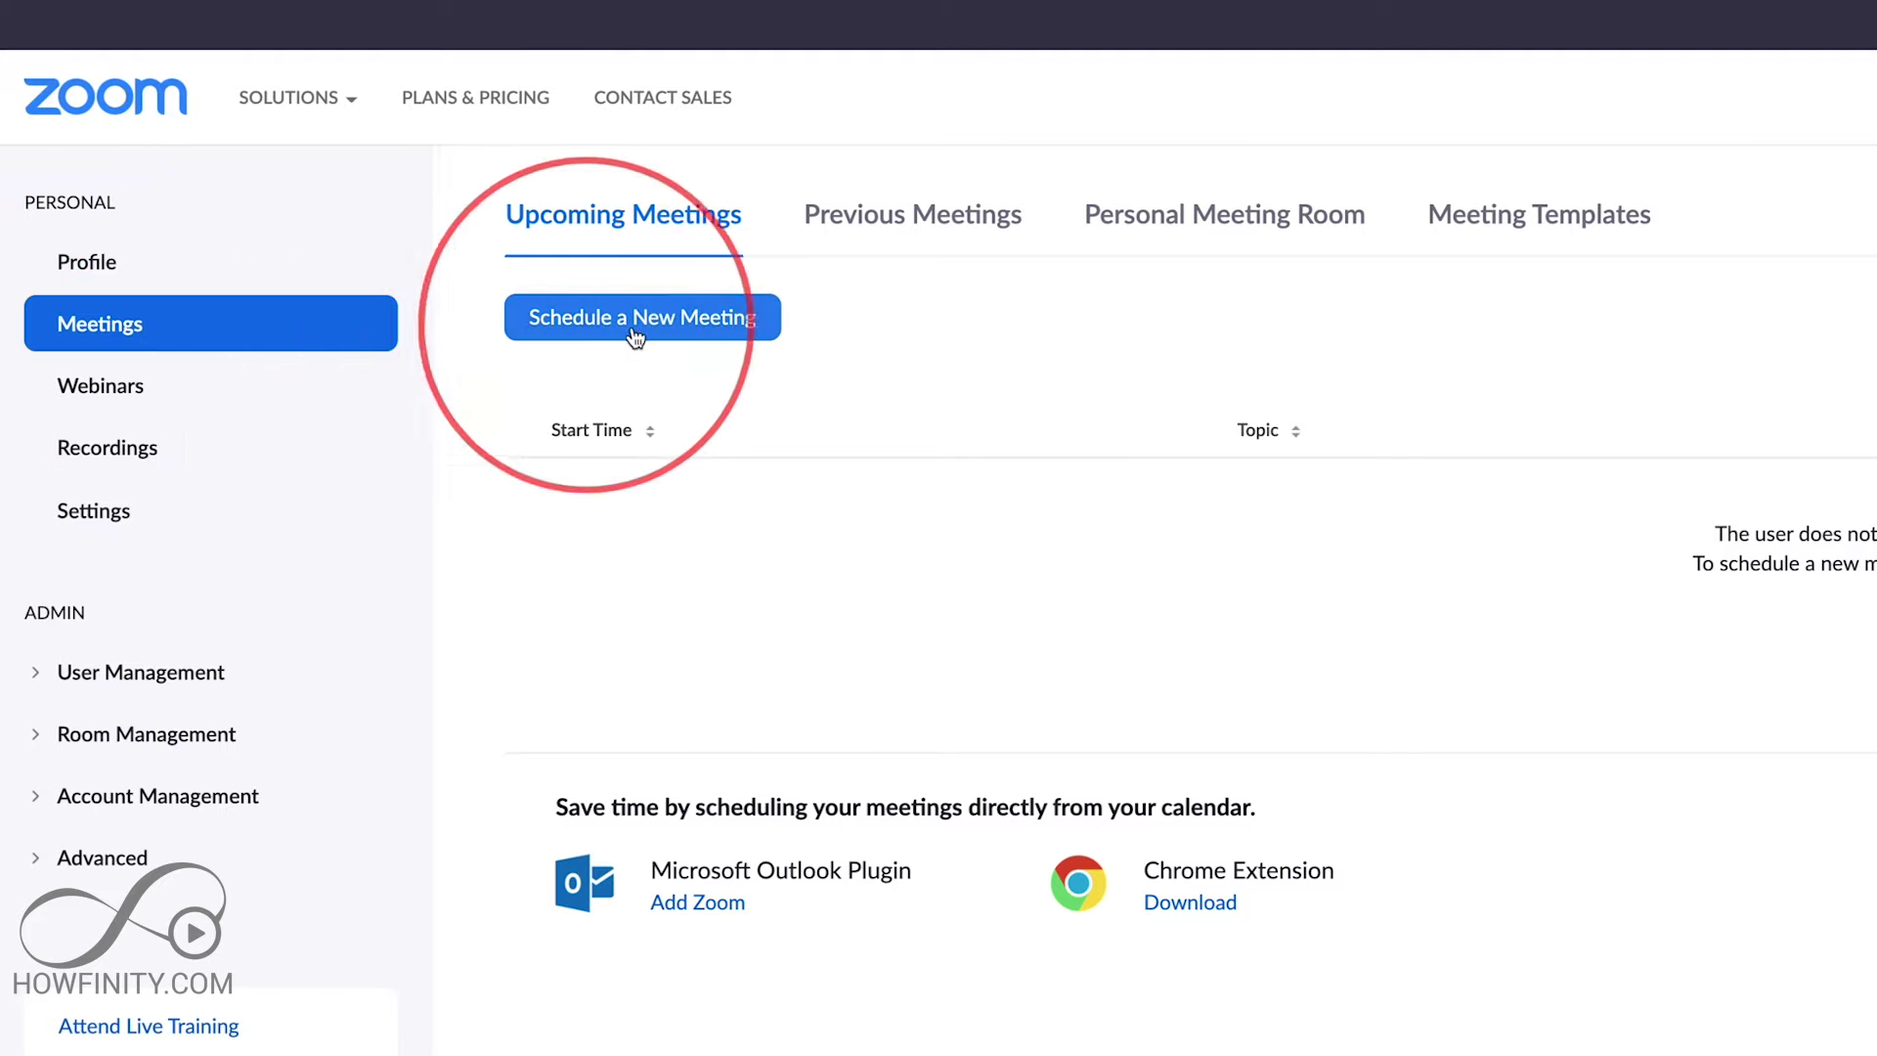
- Start scheduling a new meeting on the Zoom website and enable Breakout Room pre-assign in its meeting options
click(682, 330)
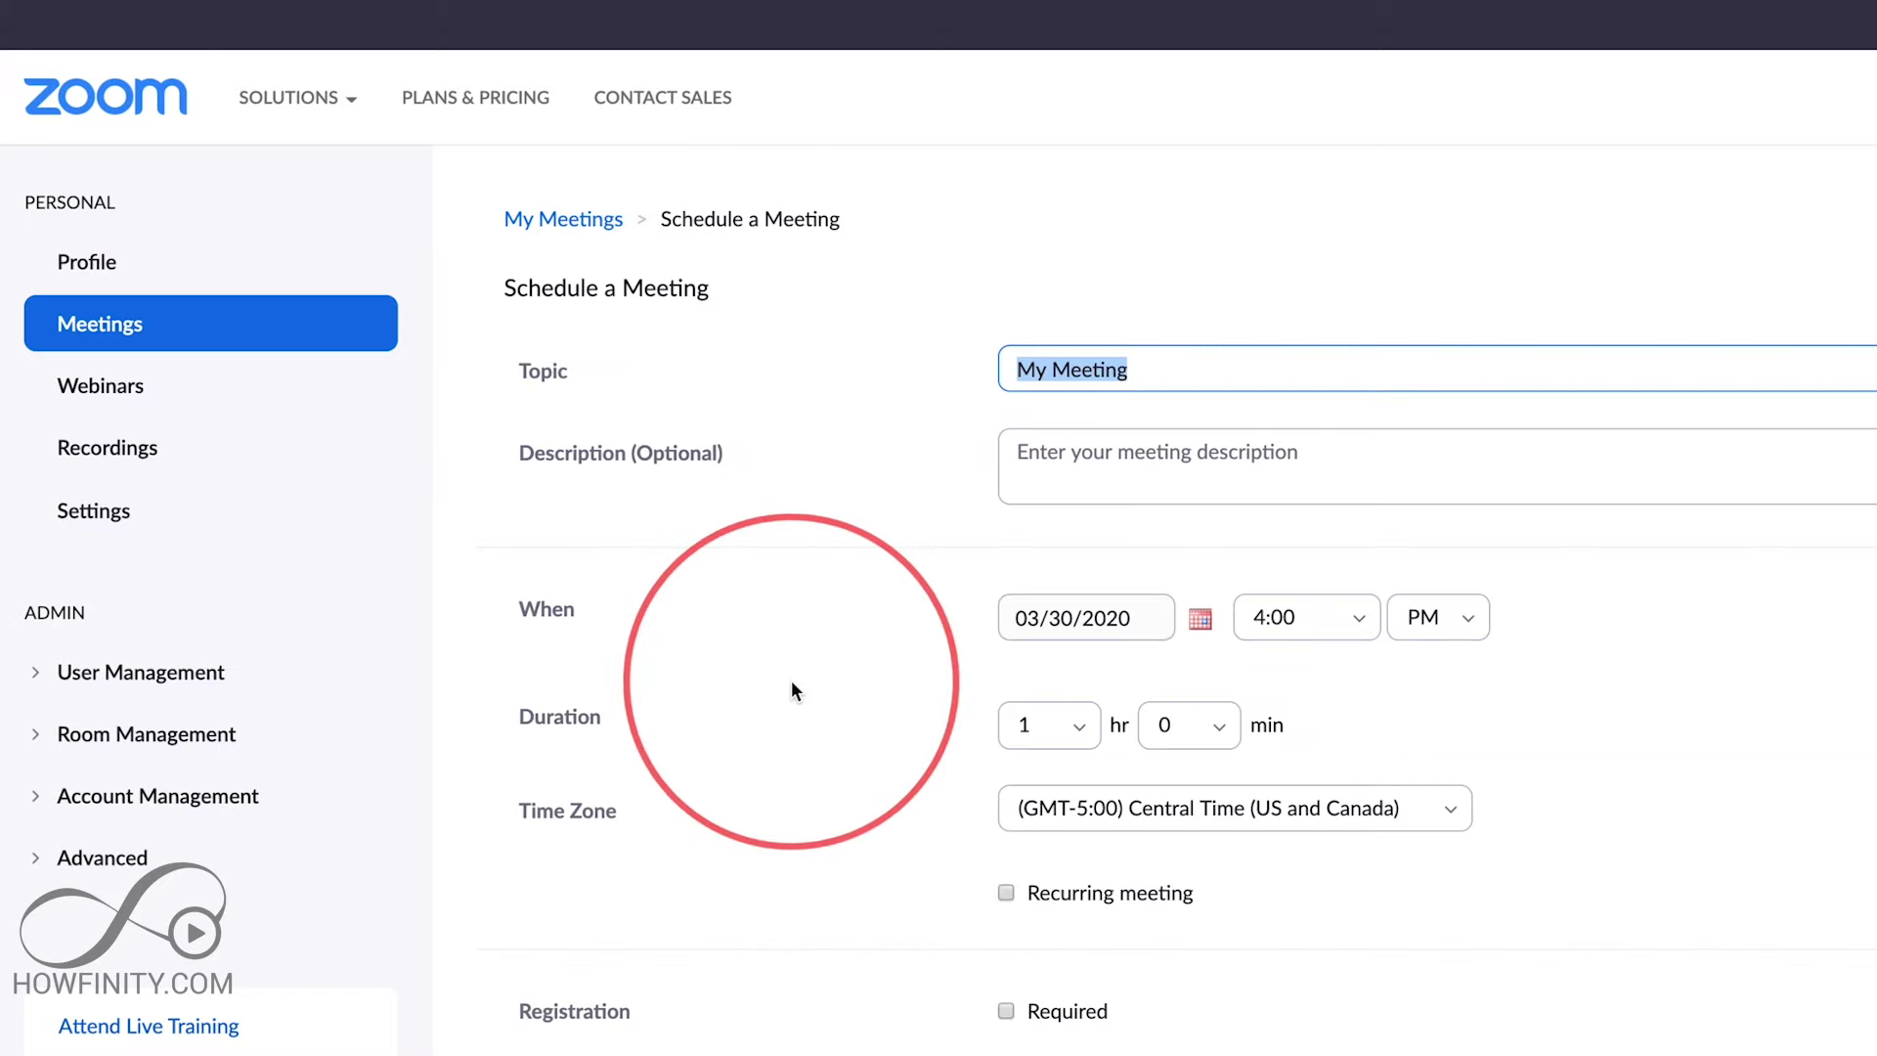
scroll(792, 684, down, 10)
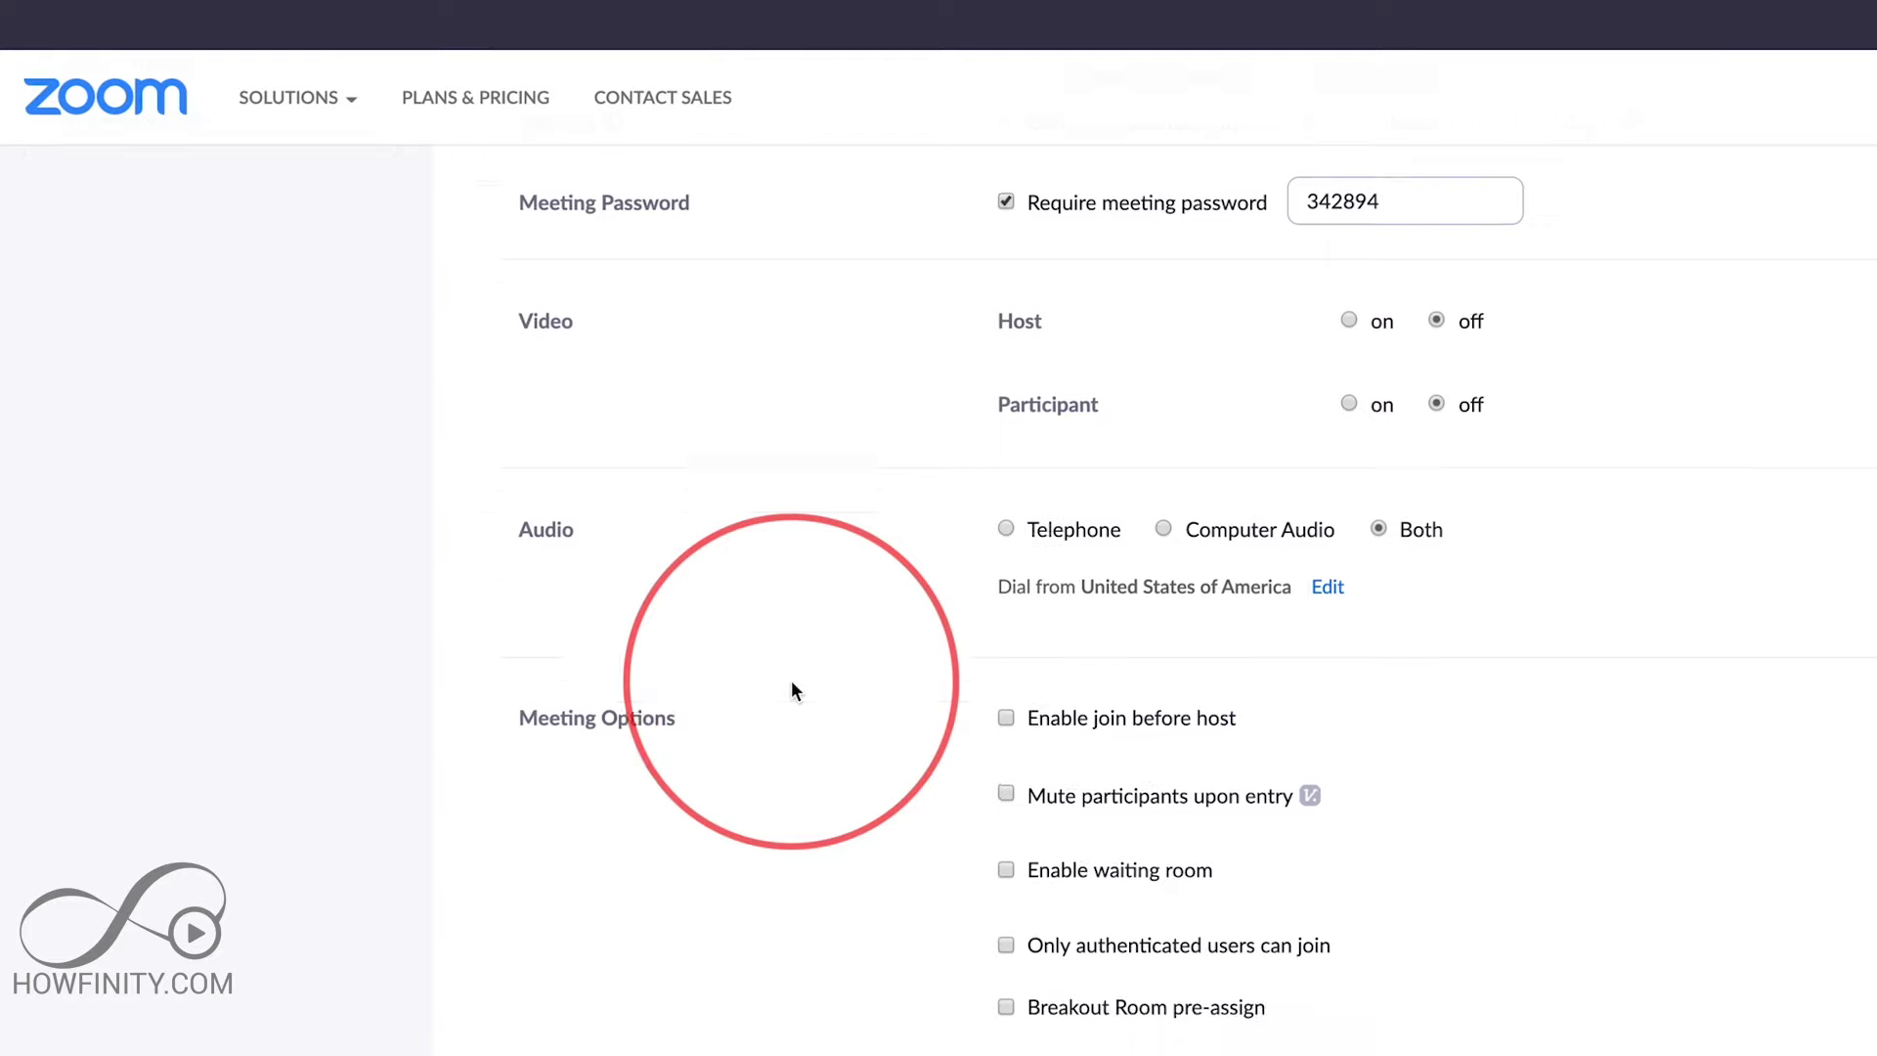
scroll(792, 686, down, 2)
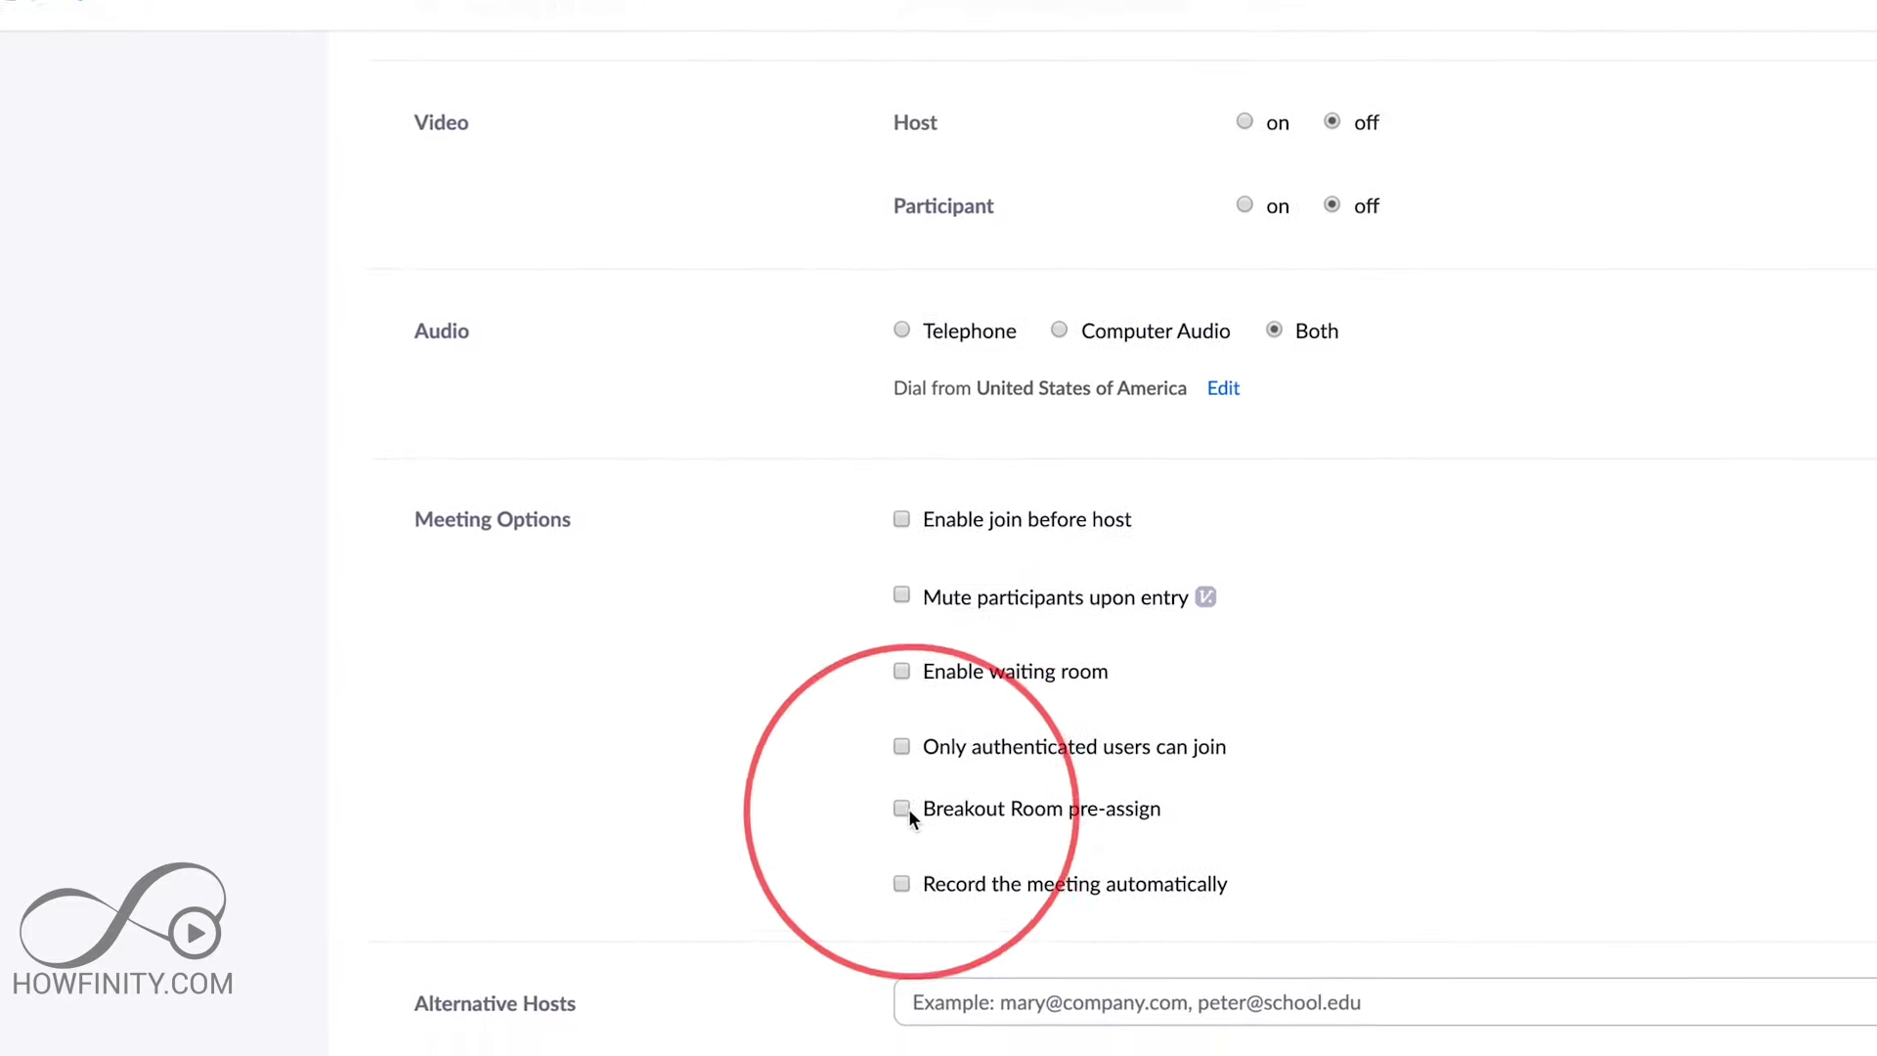
click(910, 817)
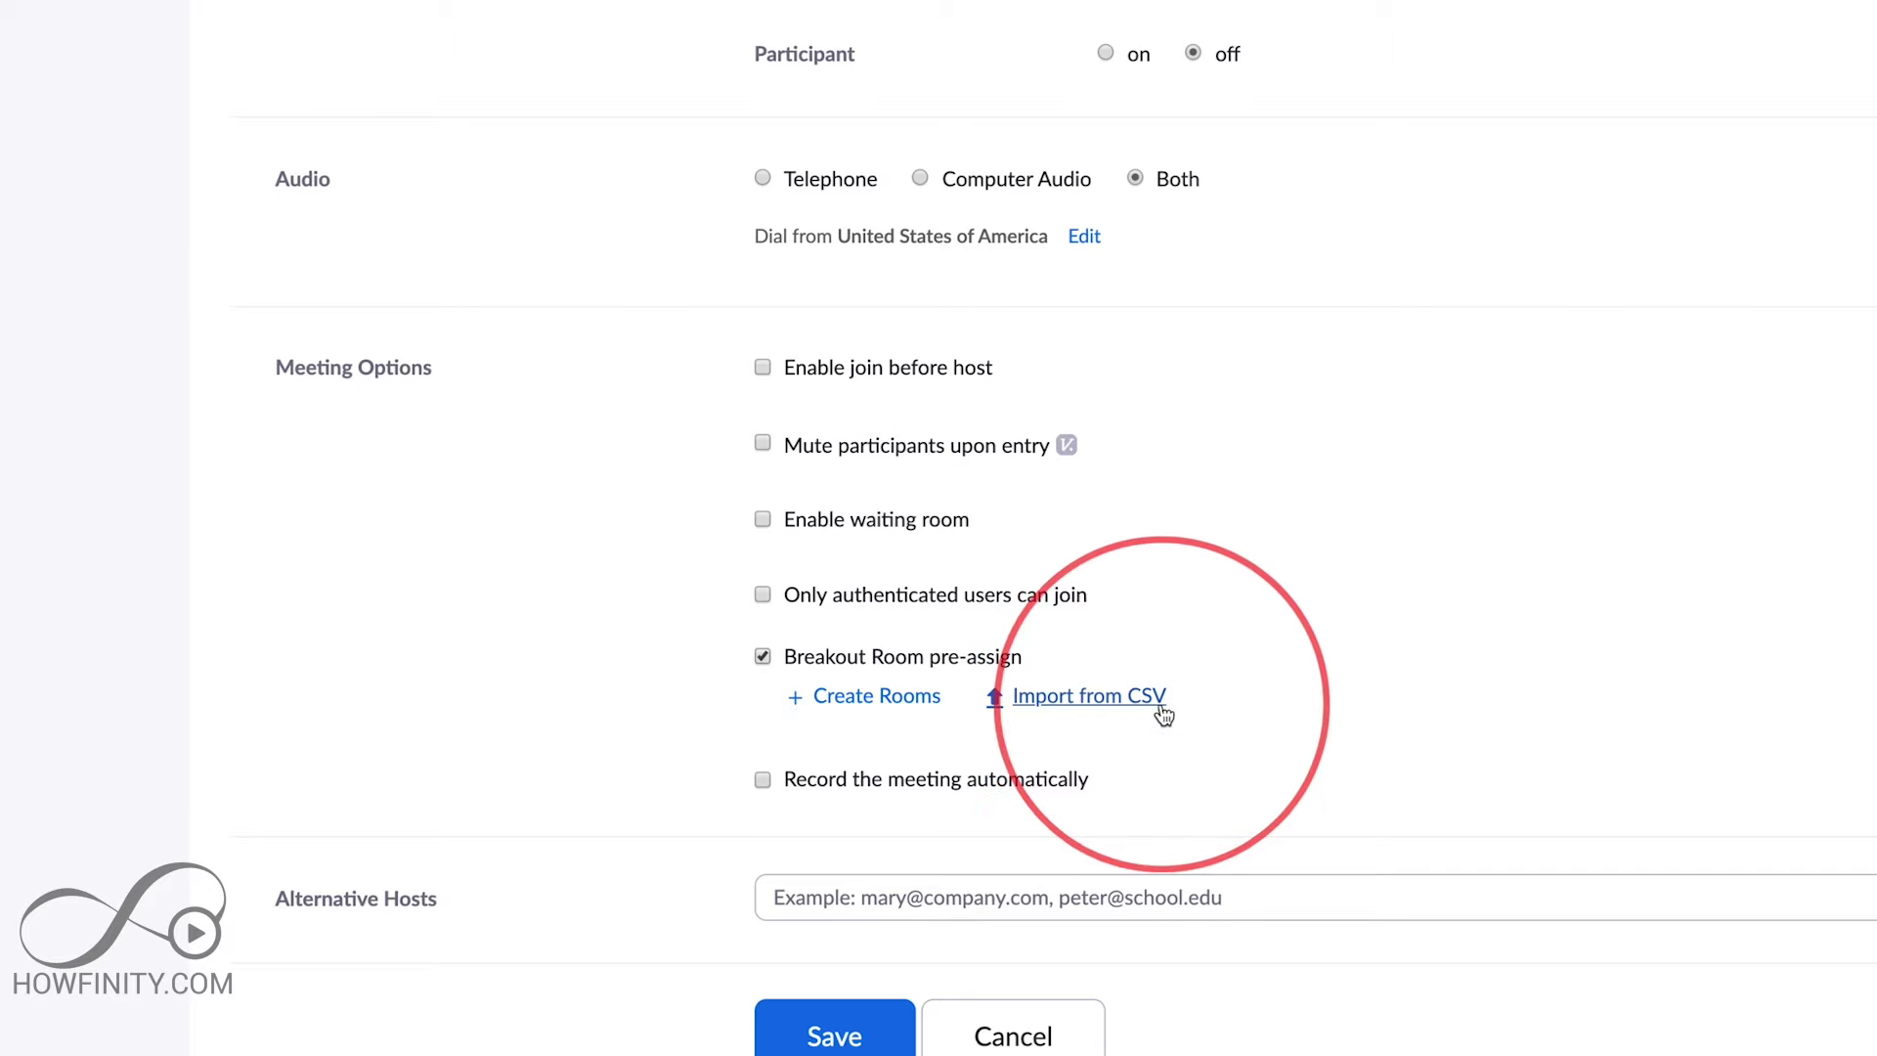
- Add four rooms in the Breakout Room Assignment dialog and discard the assignment
click(901, 701)
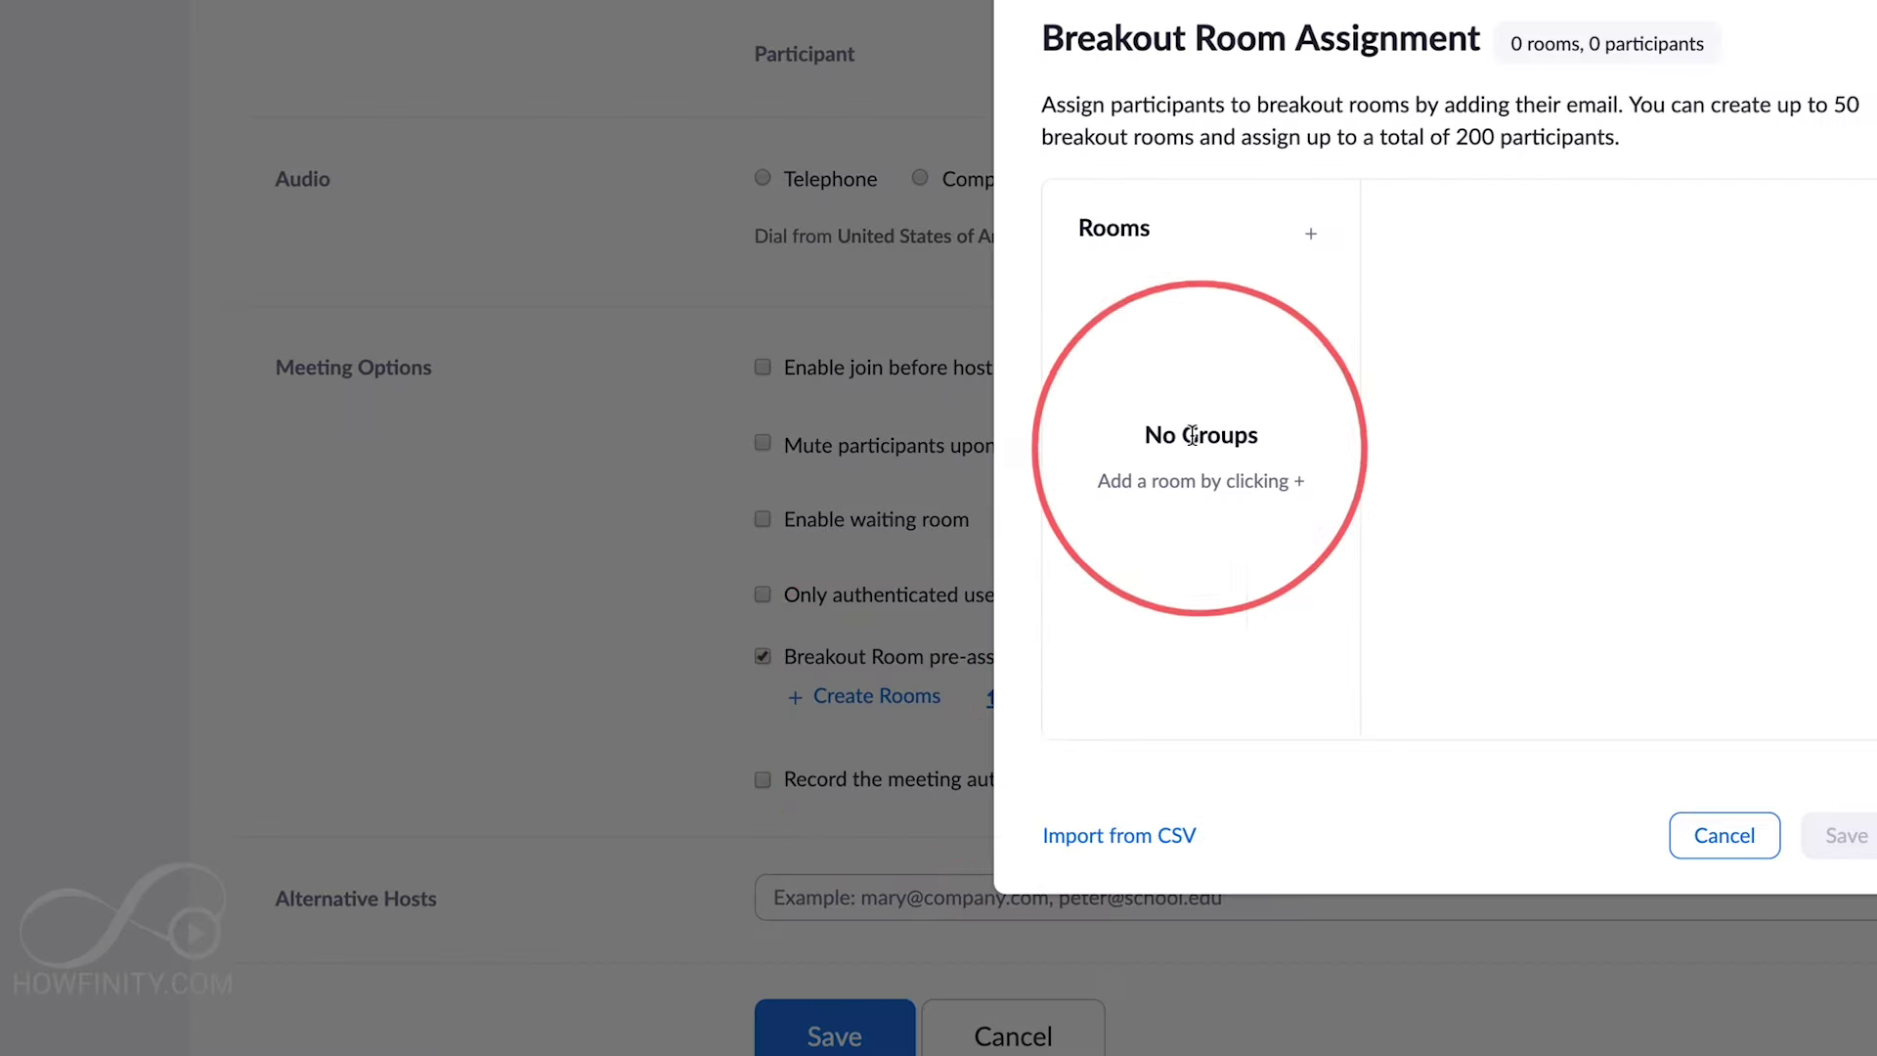
click(1311, 232)
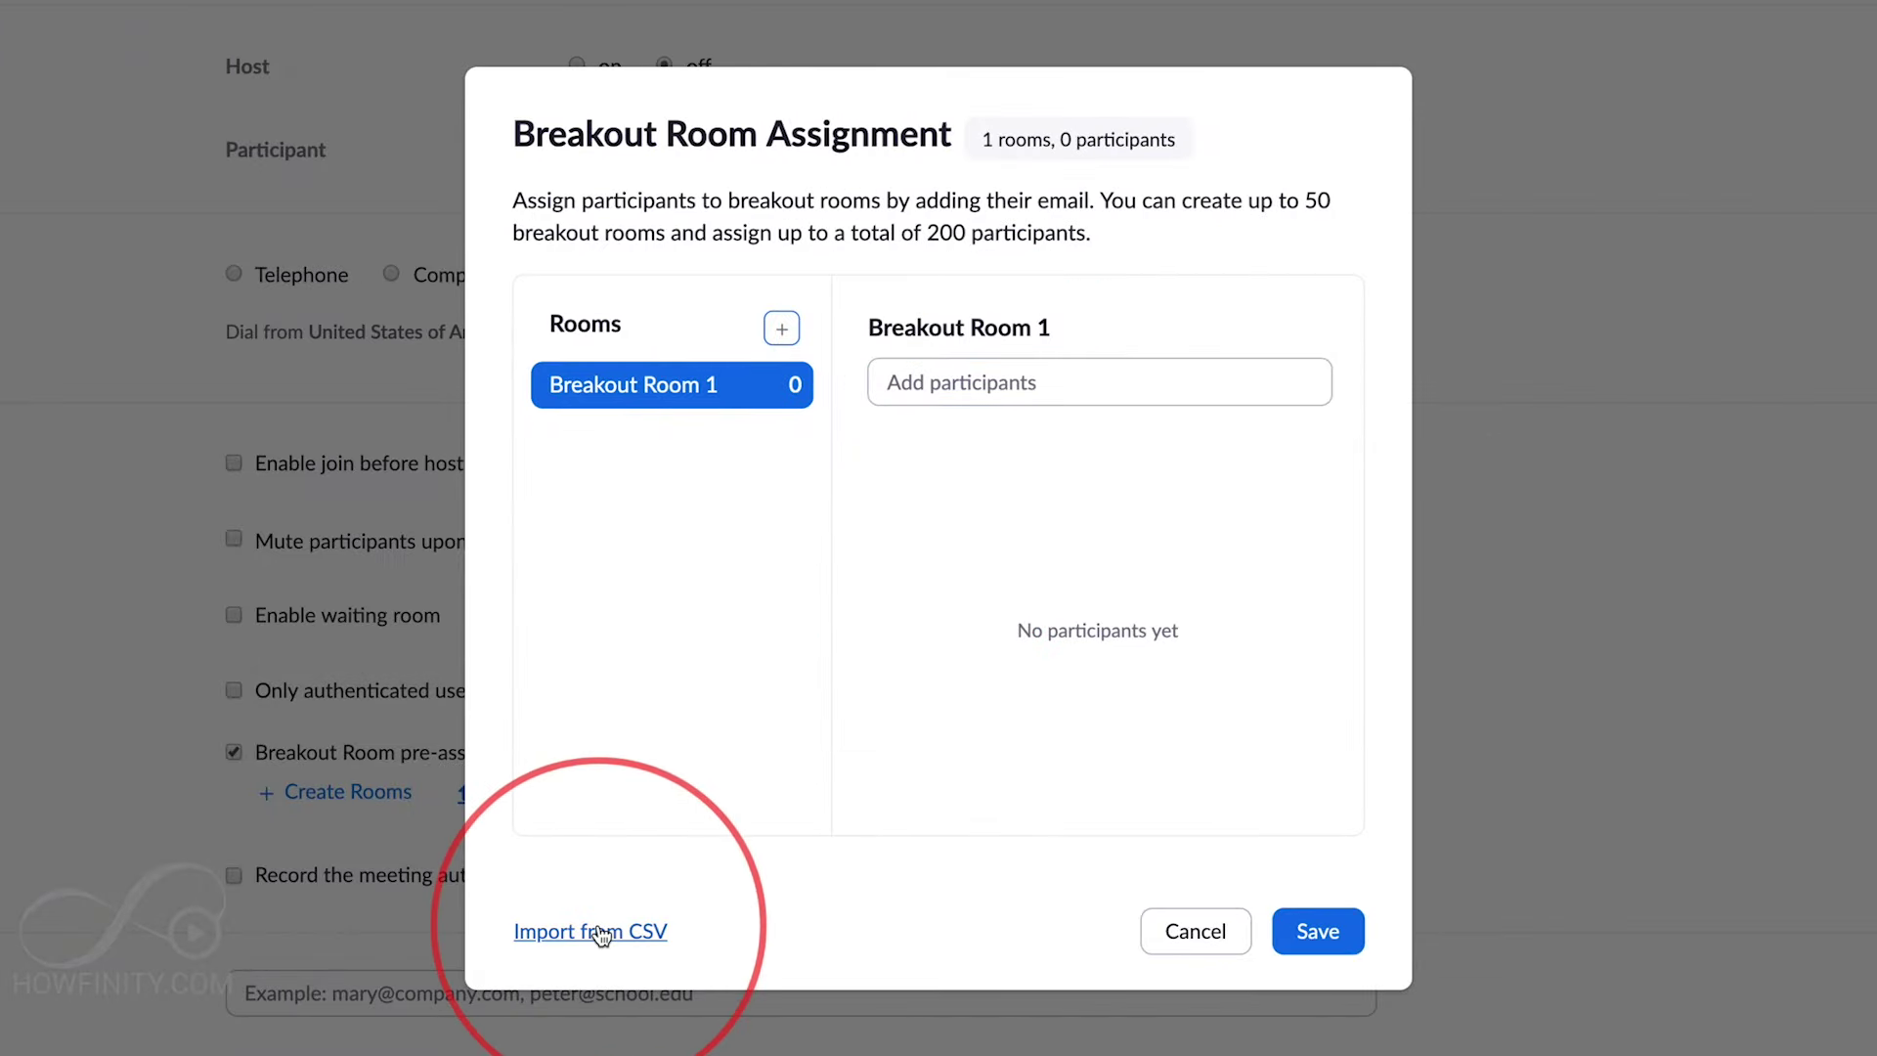
click(781, 329)
click(781, 329)
click(782, 329)
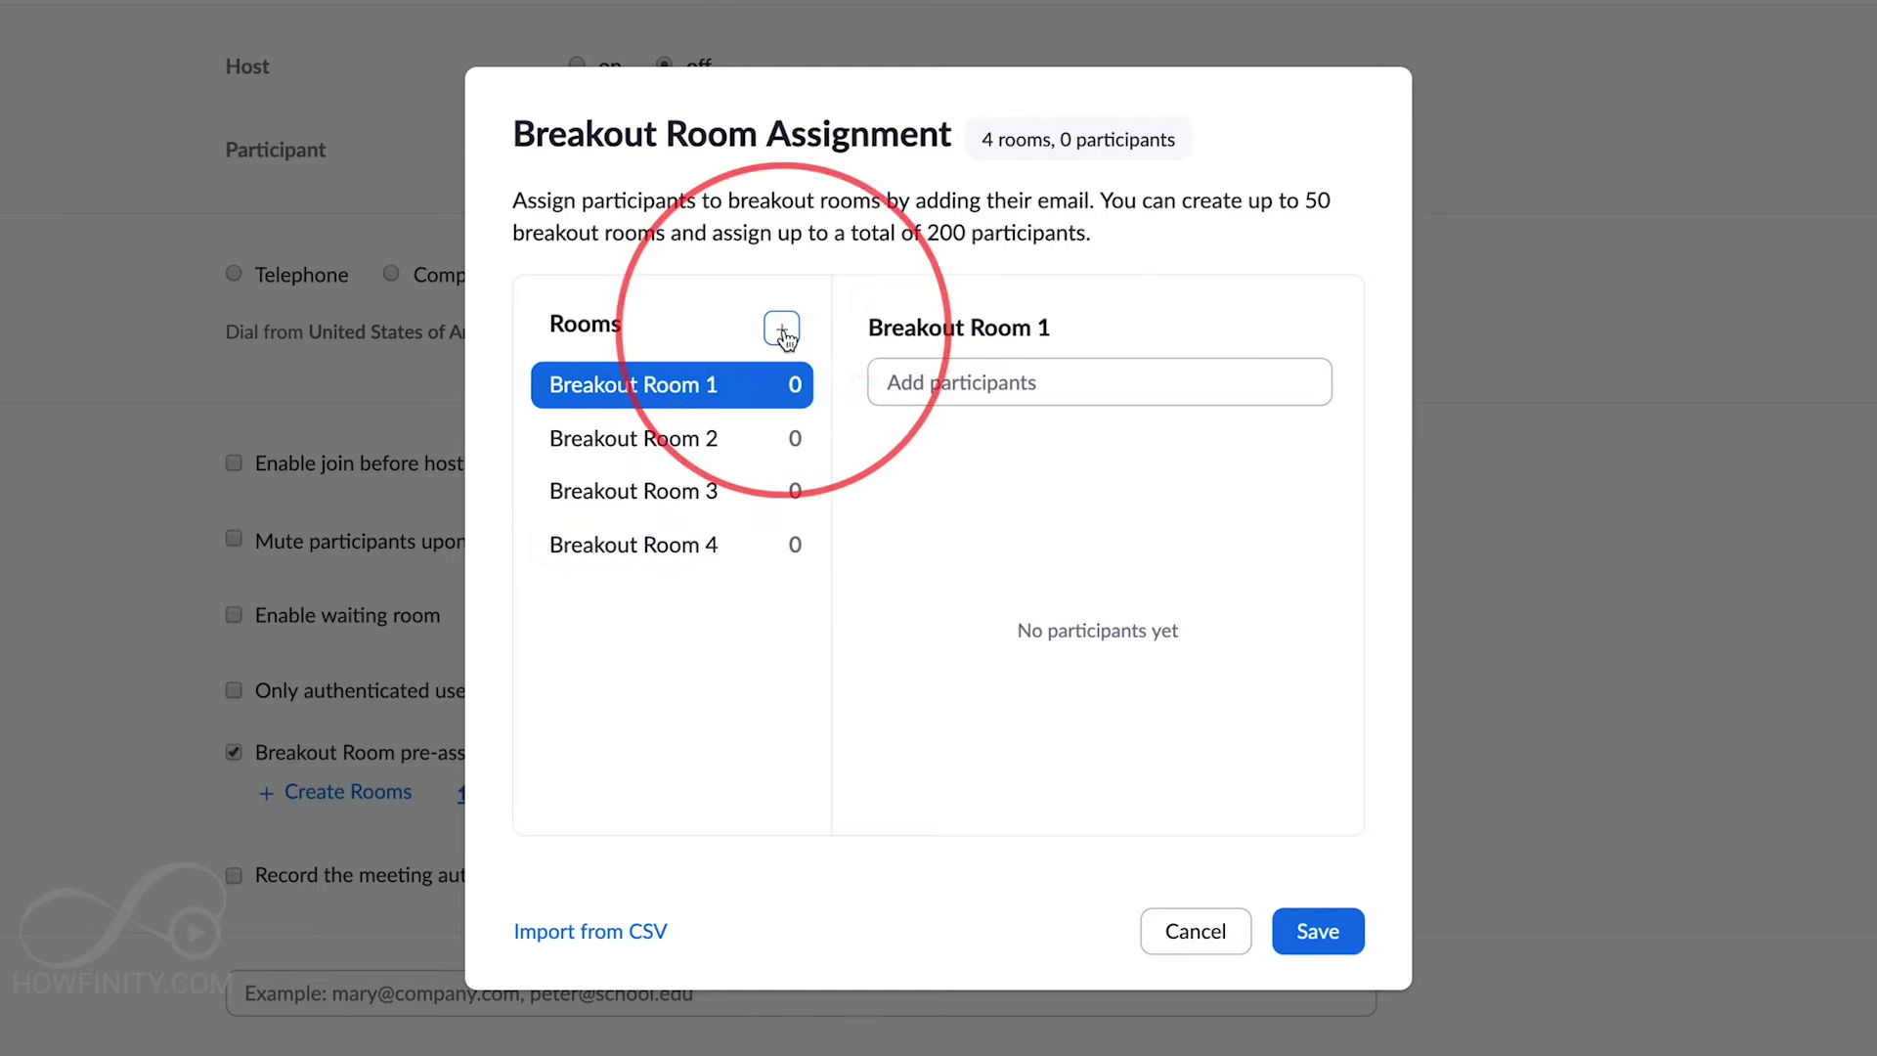
mouse_move(794, 442)
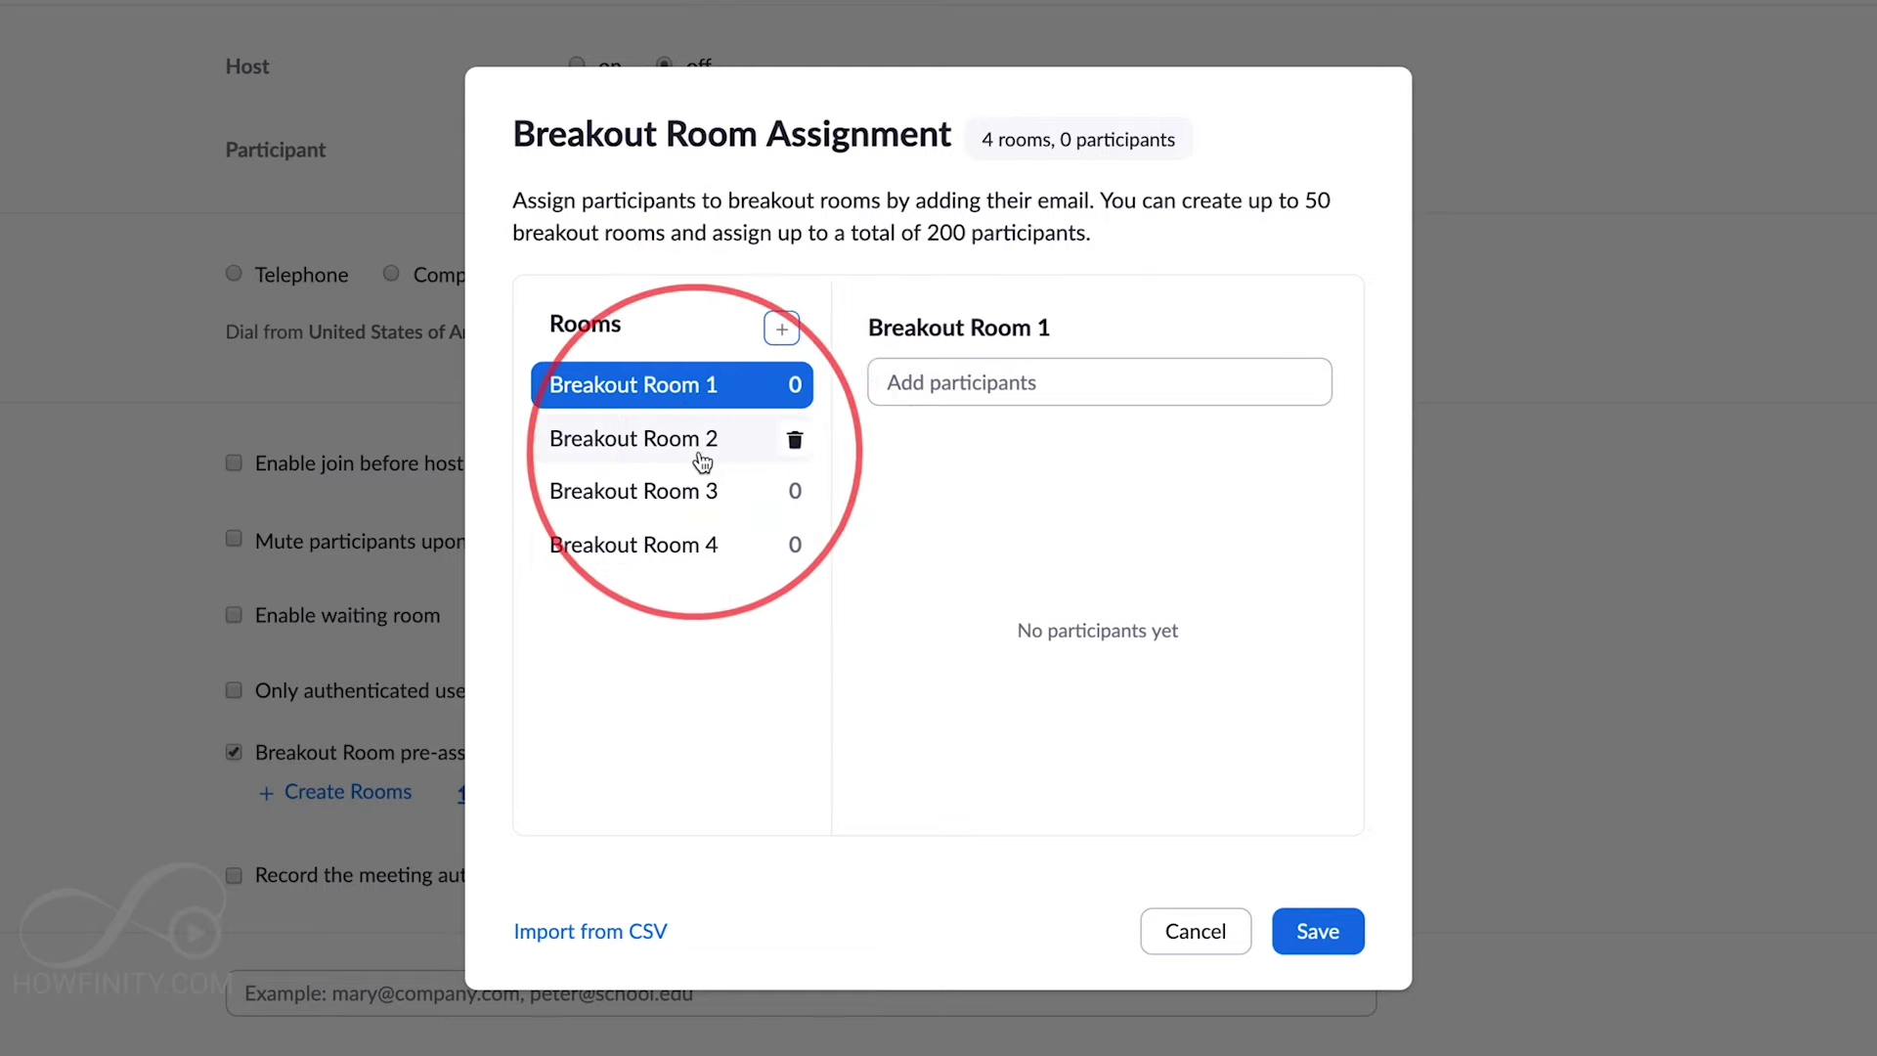
mouse_move(765, 381)
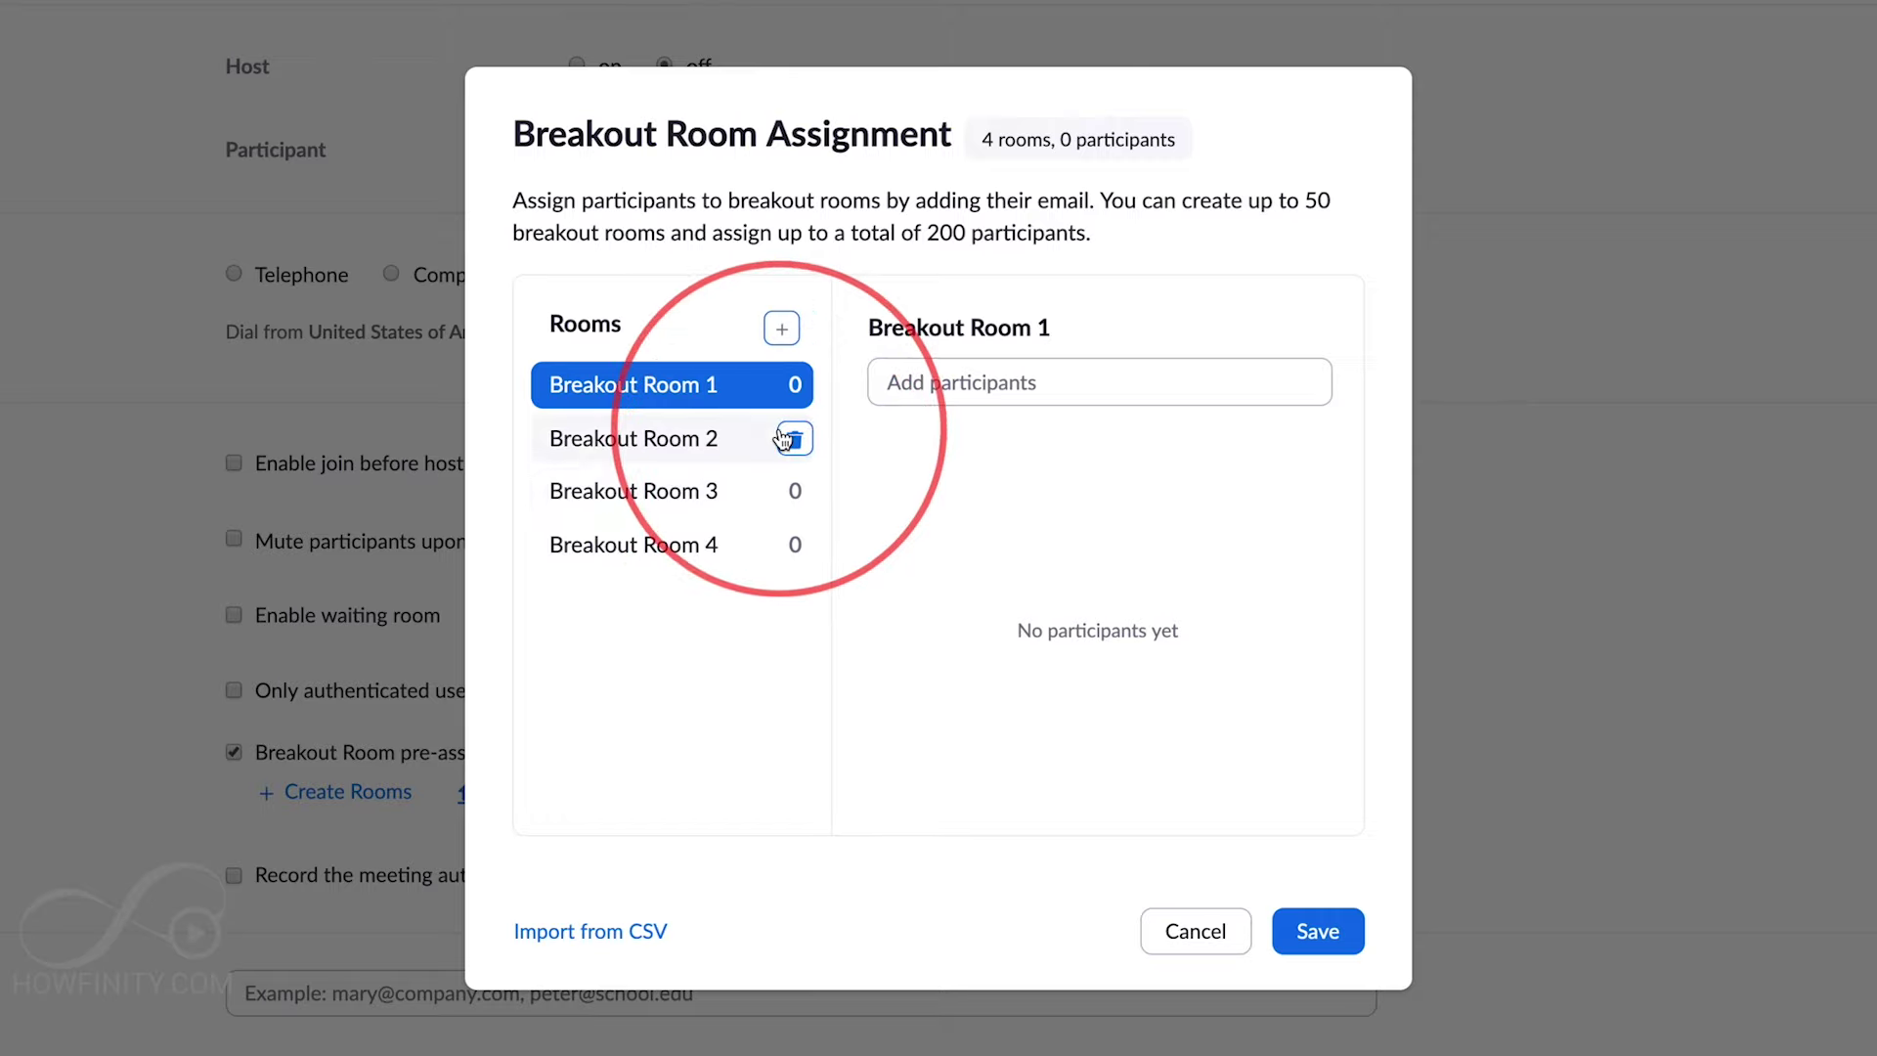
click(1205, 935)
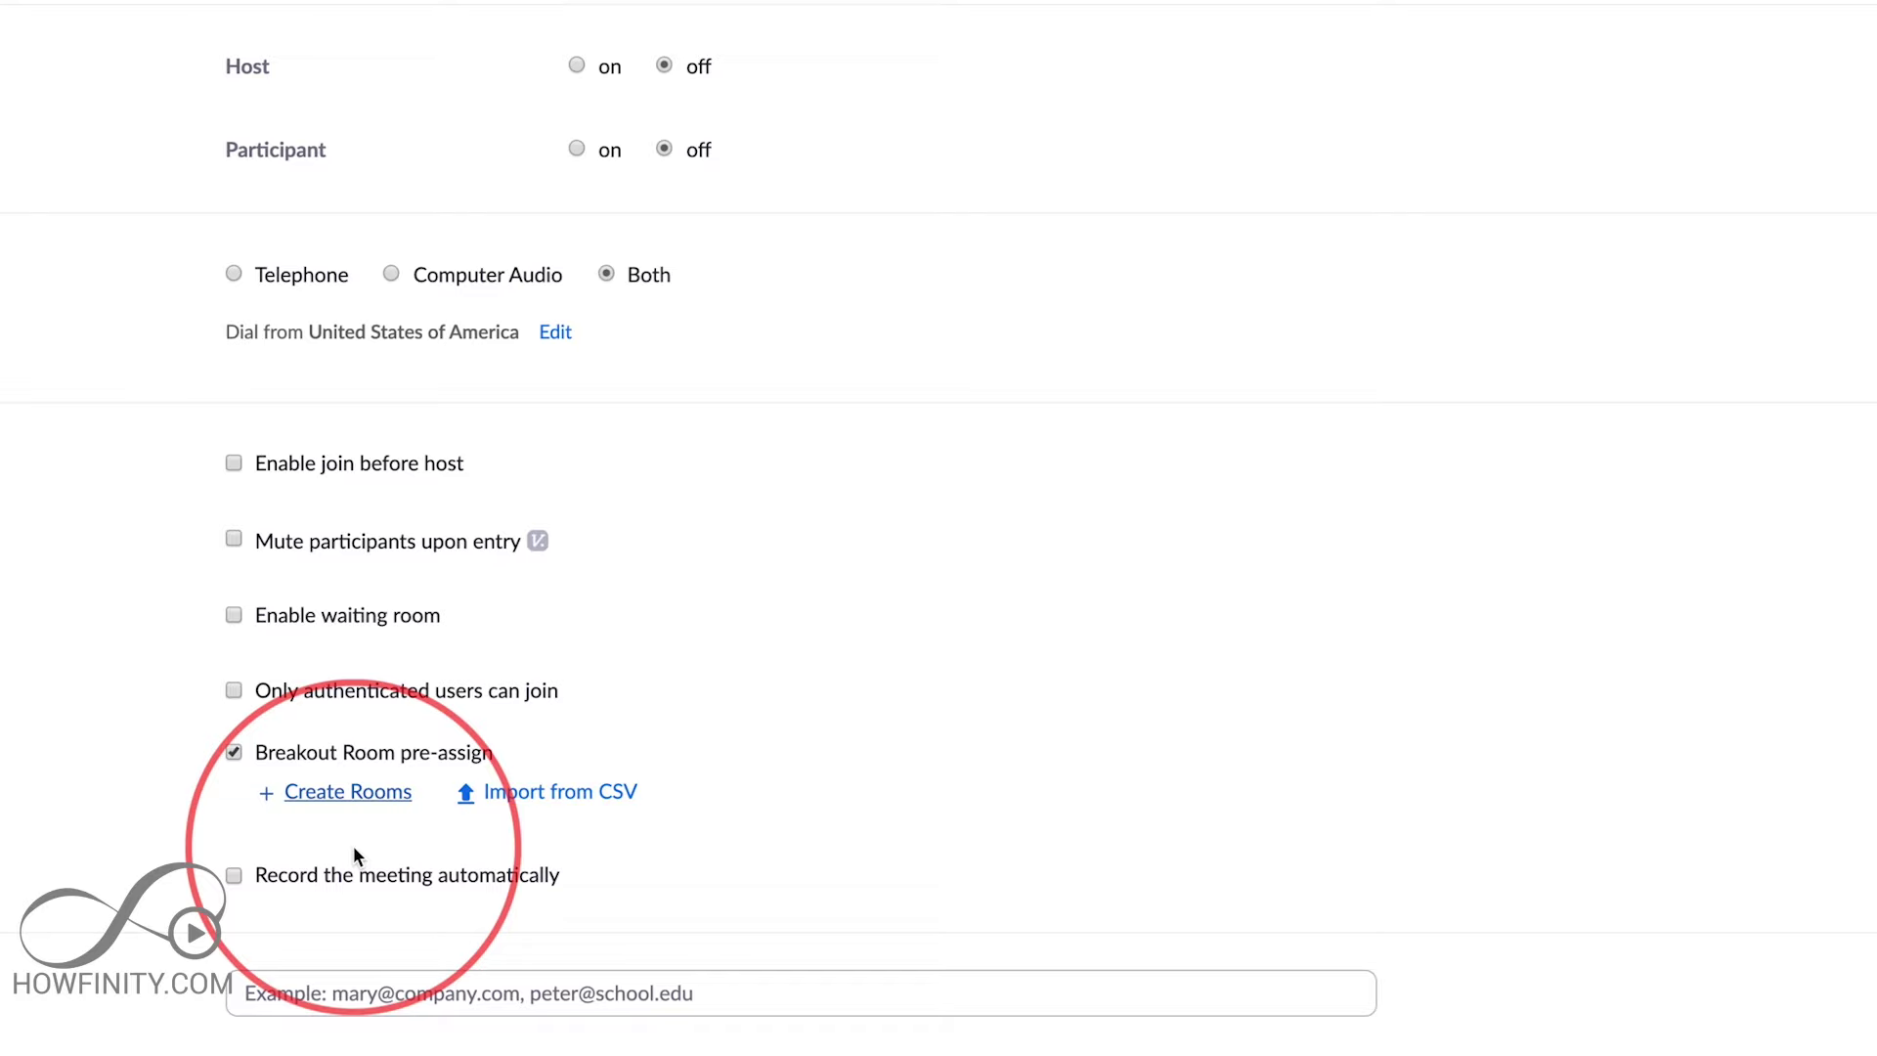
scroll(469, 780, up, 10)
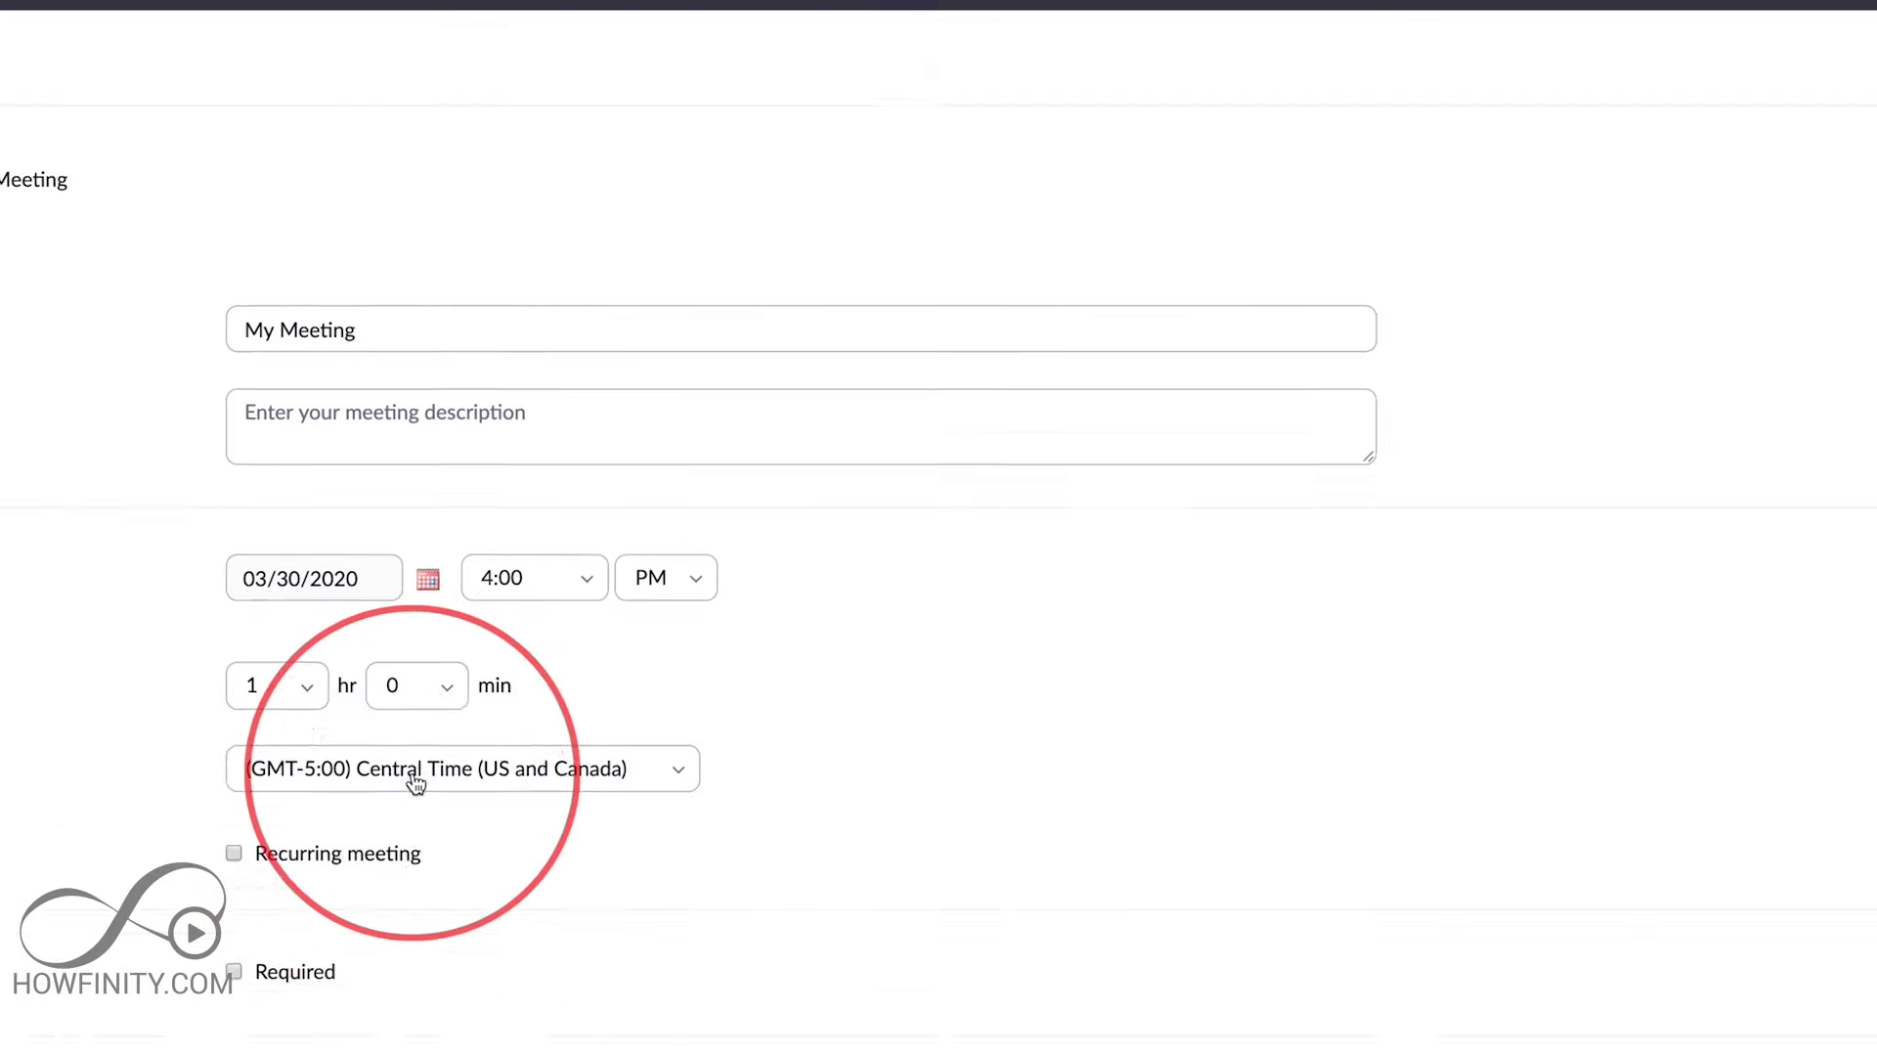
scroll(313, 894, down, 1)
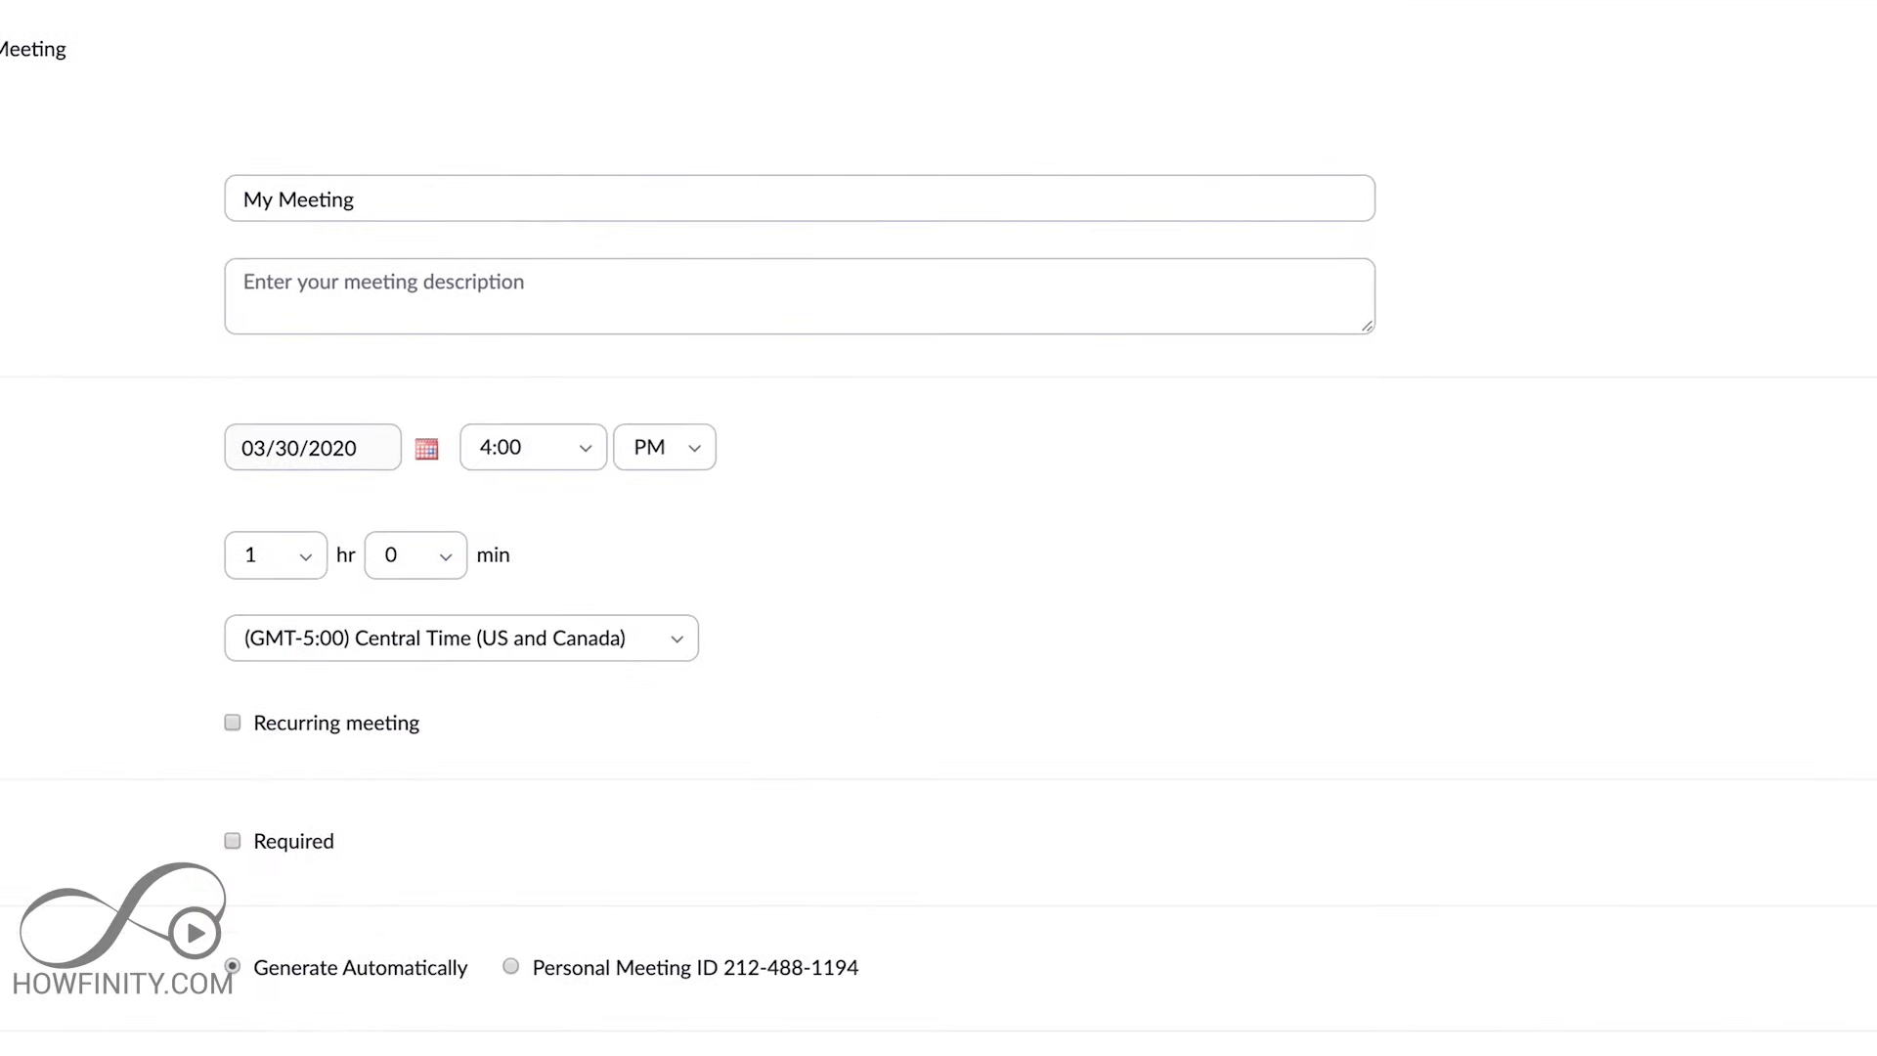